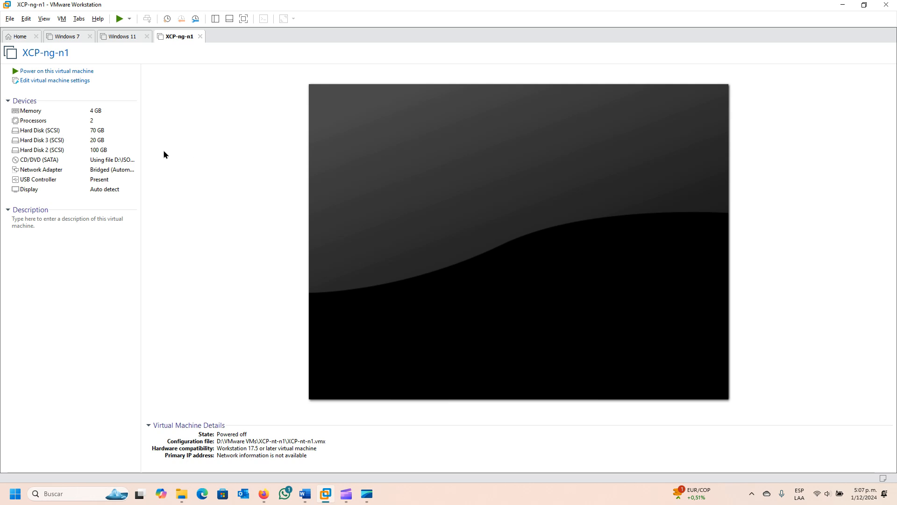
# Review the XCP-ng-n1 virtual machine's memory, processor, hard disk, CD/DVD and network adapter settings.
pyautogui.click(71, 84)
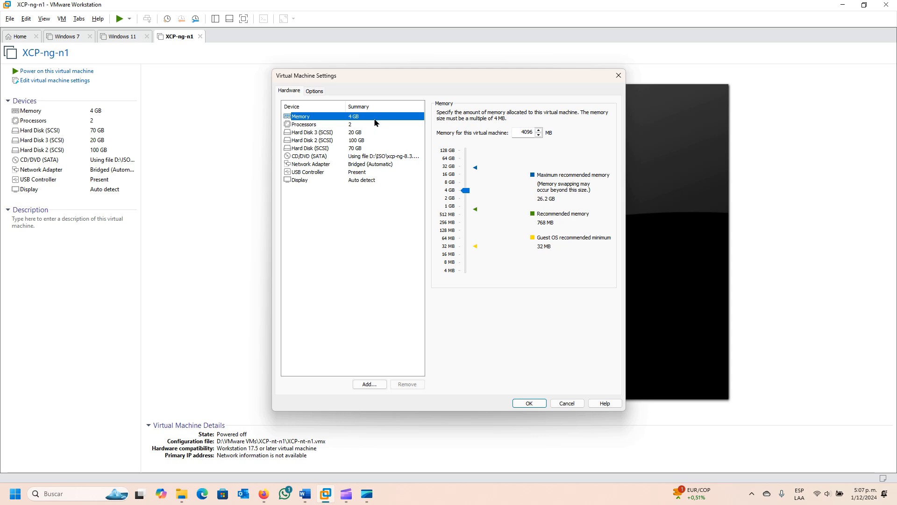
pyautogui.click(320, 126)
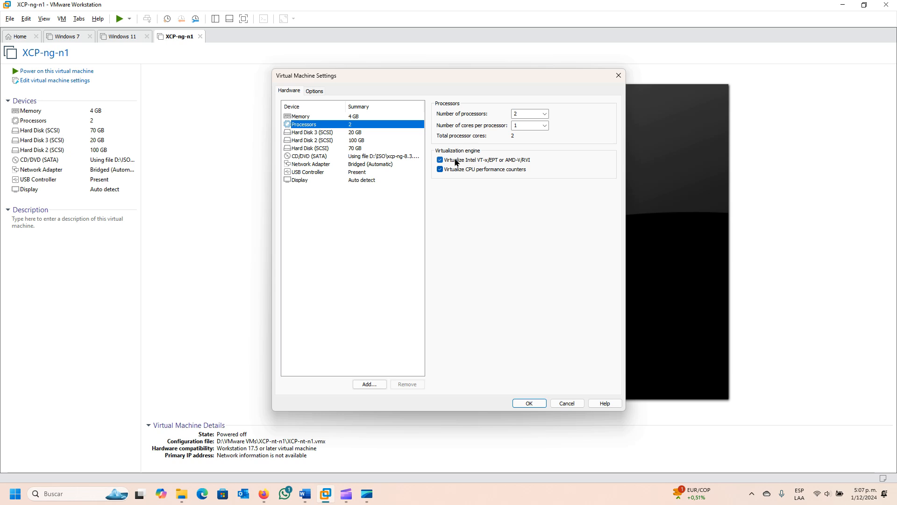
pyautogui.click(321, 149)
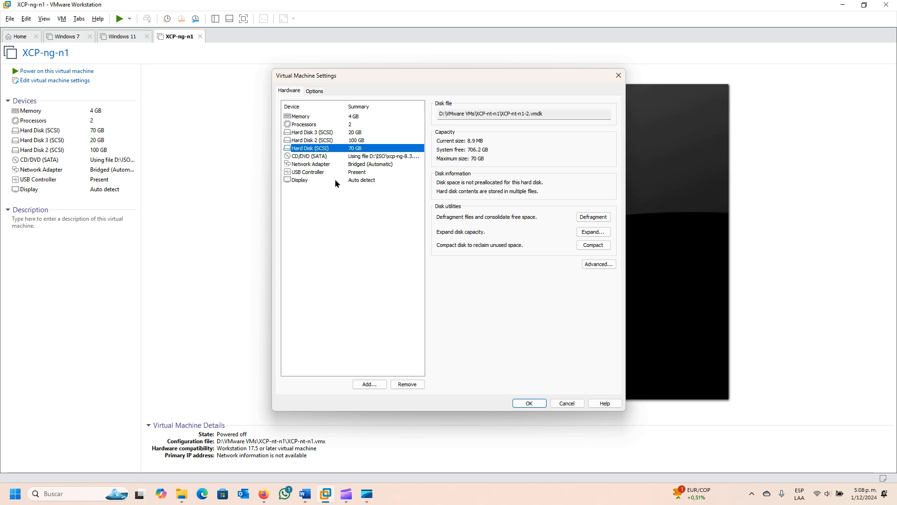
pyautogui.click(324, 141)
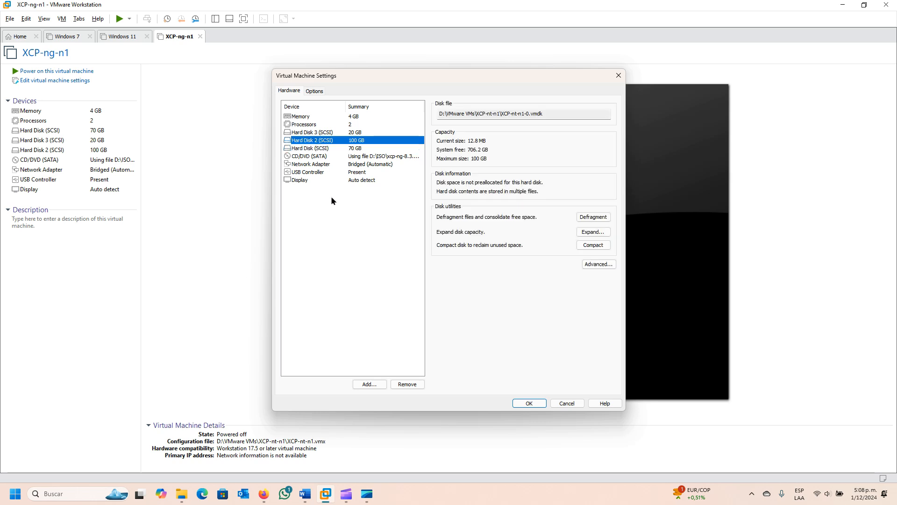
pyautogui.click(321, 133)
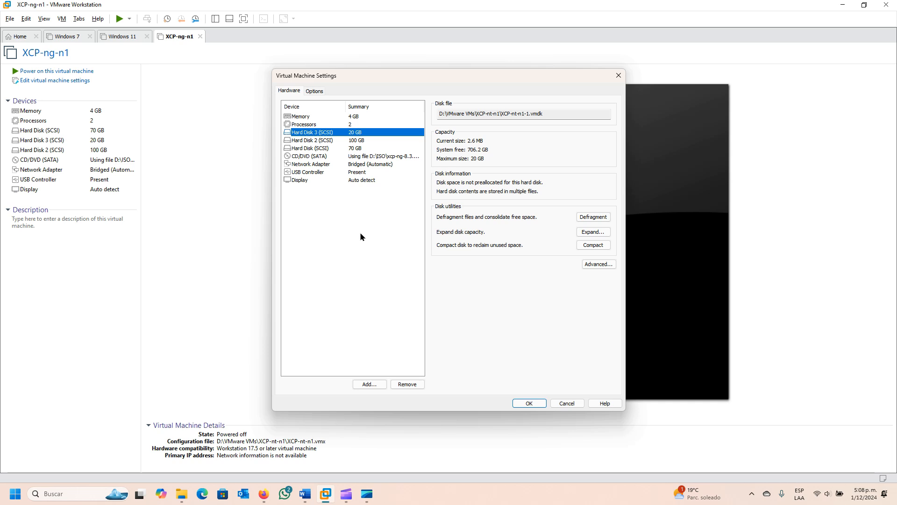
pyautogui.click(311, 156)
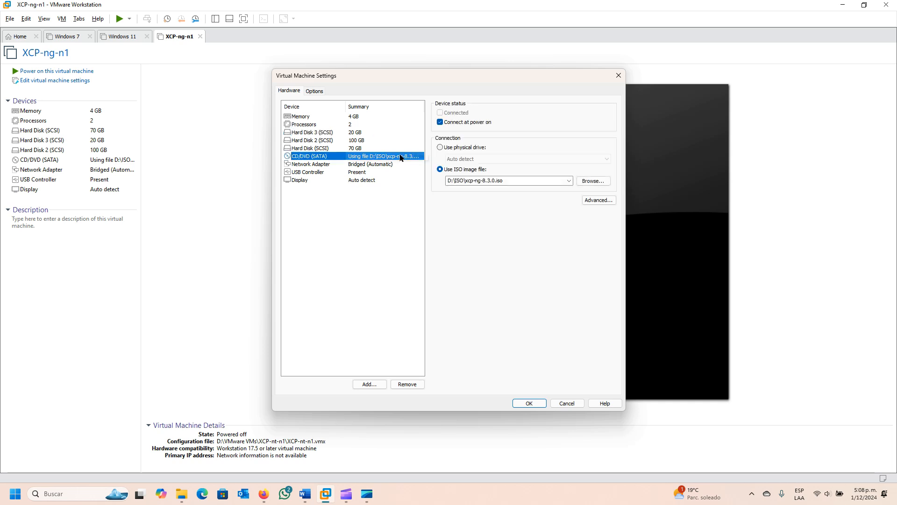
pyautogui.click(310, 165)
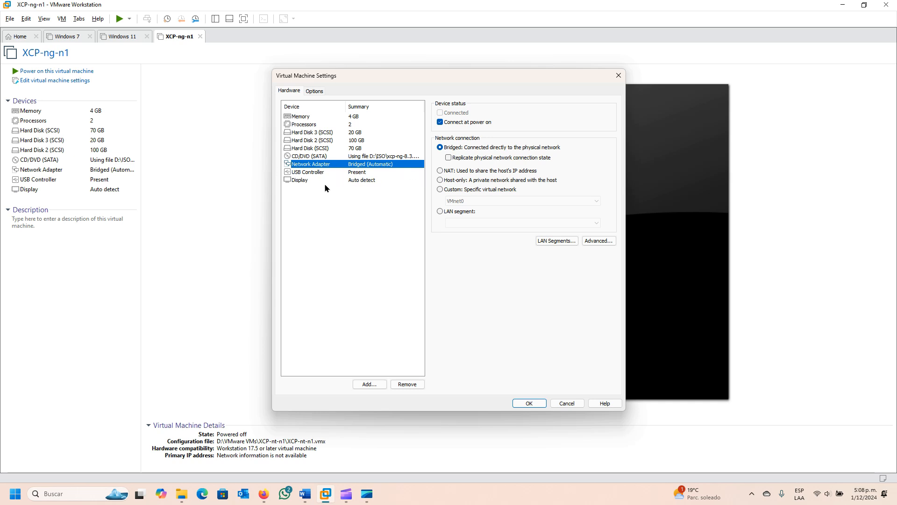
pyautogui.click(529, 403)
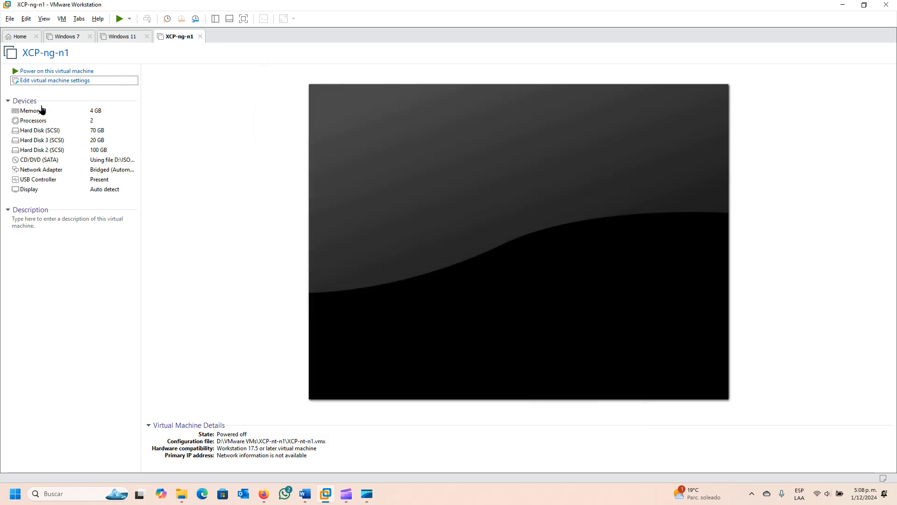
# Power on the XCP-ng-n1 virtual machine and start the XCP-ng installation from the boot prompt.
pyautogui.click(68, 71)
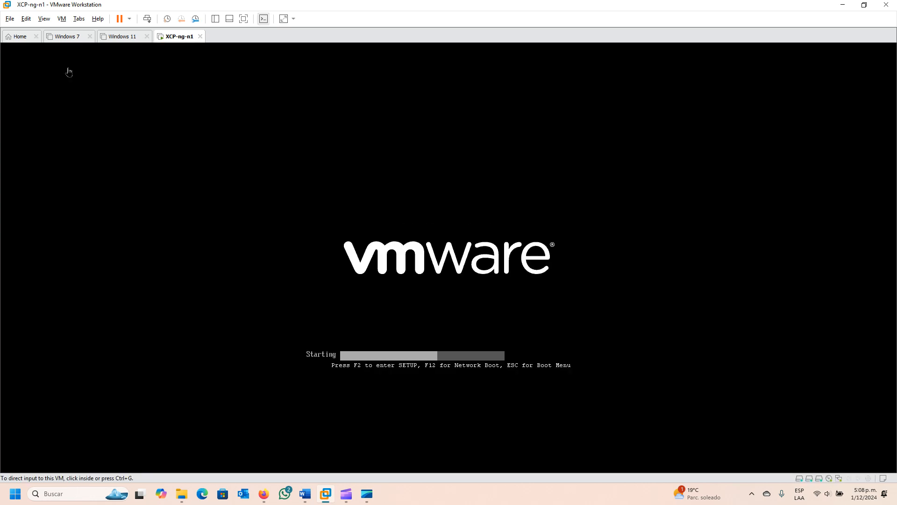
pyautogui.click(501, 245)
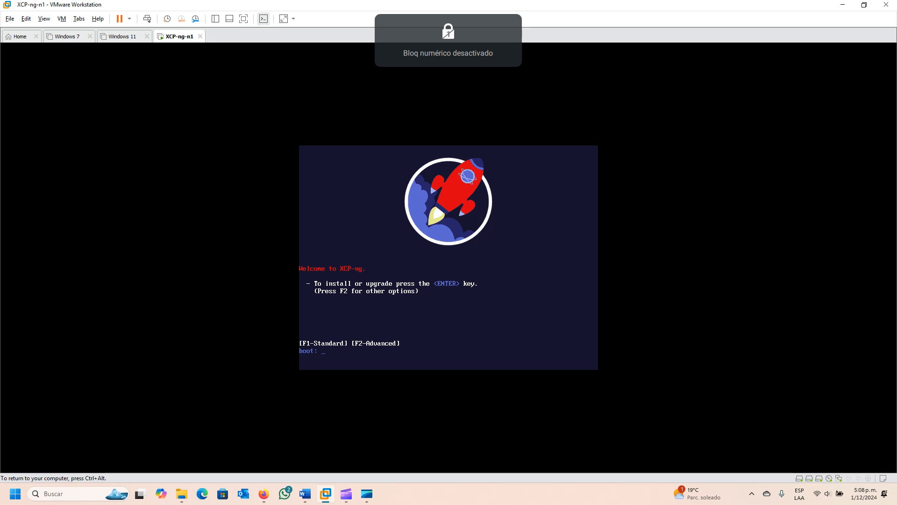
pyautogui.press('Return')
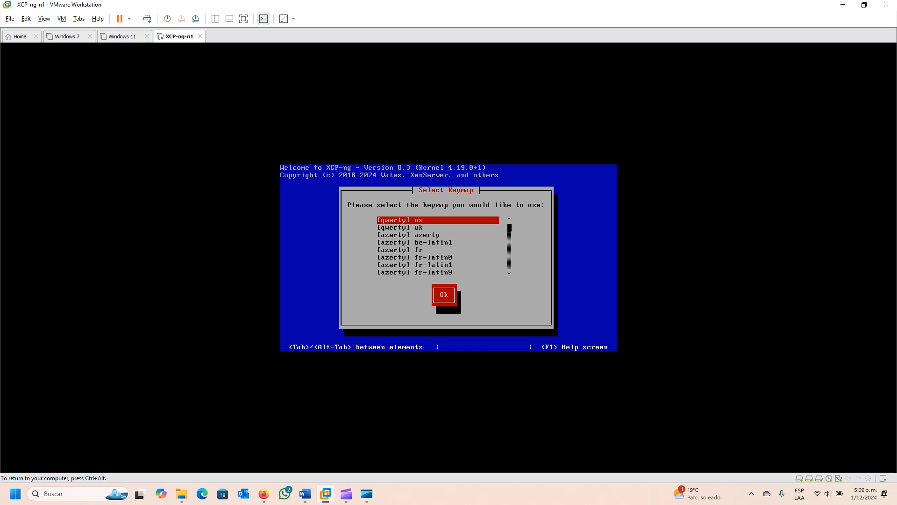
# Choose the [qwerty] us keymap and accept the setup introduction, end user agreement and BIOS firmware notice.
pyautogui.press('Return')
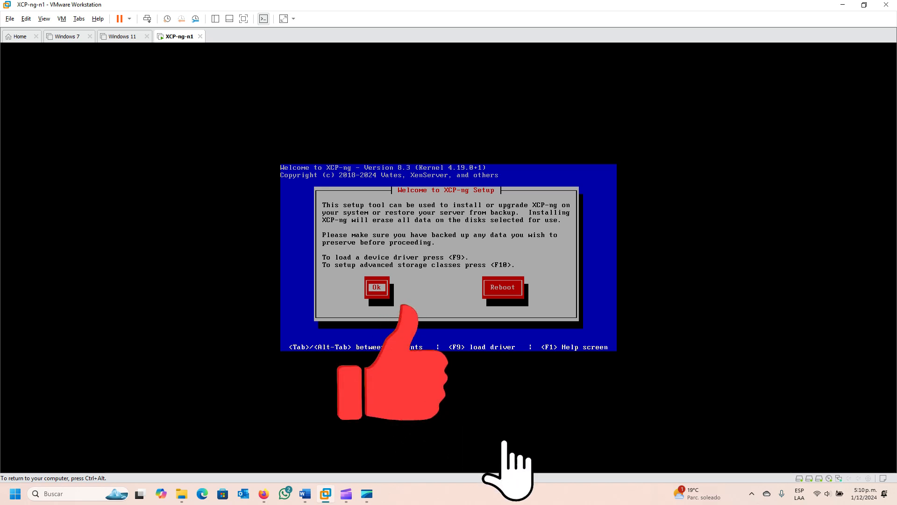
pyautogui.press('Return')
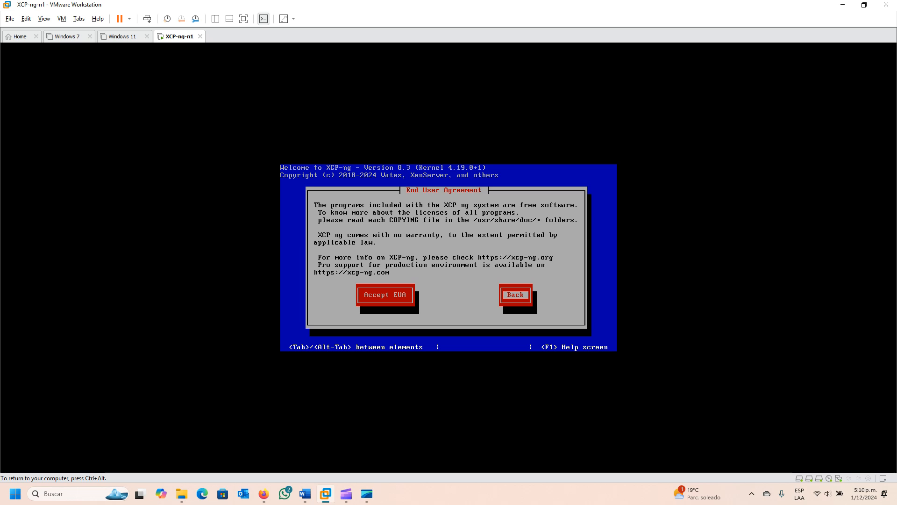
pyautogui.press('Tab')
pyautogui.press('Return')
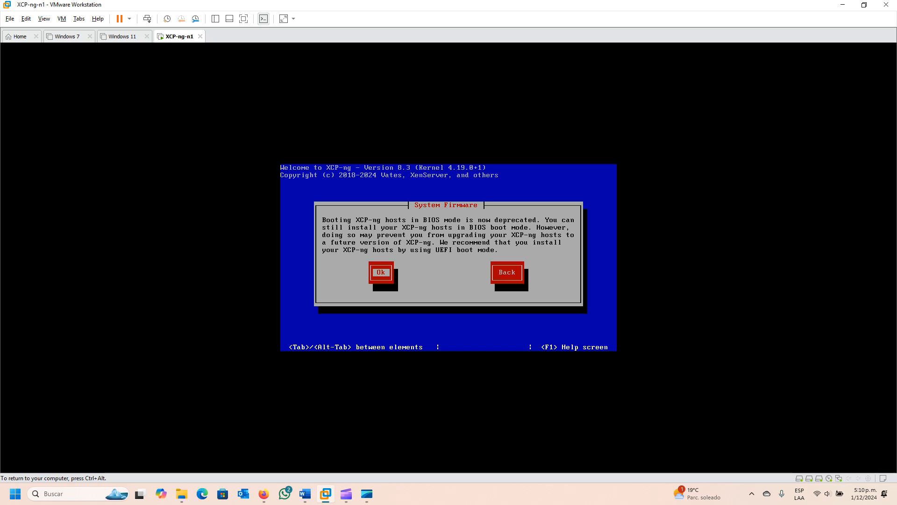
pyautogui.press('Return')
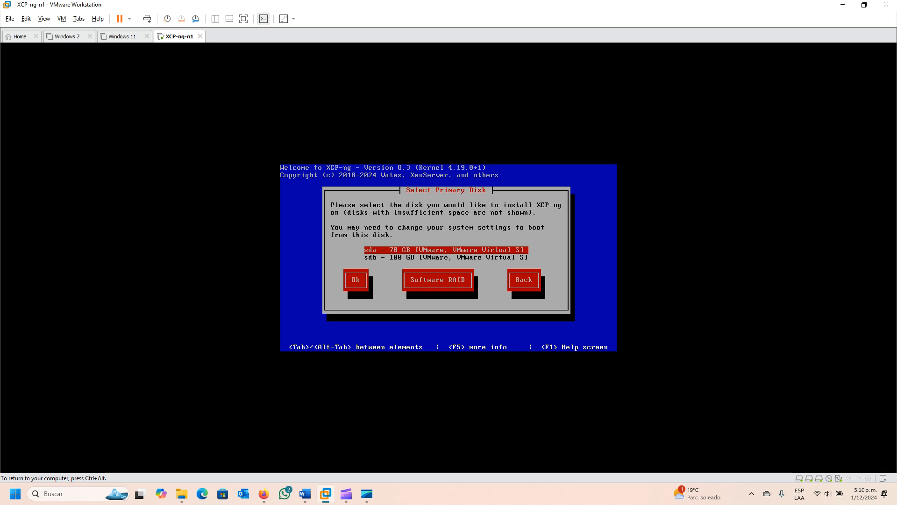
# Select the 70 GB disk sda as the primary disk for installing XCP-ng.
pyautogui.press('Down')
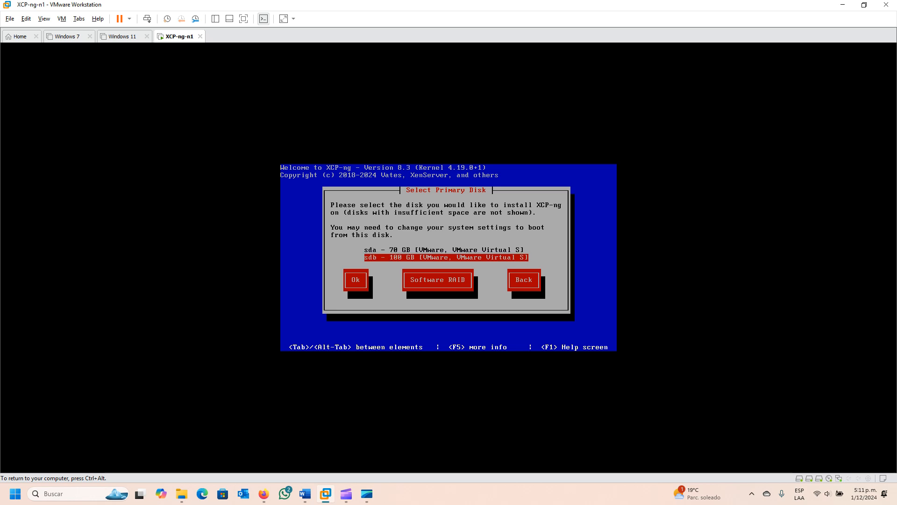
pyautogui.press('Up')
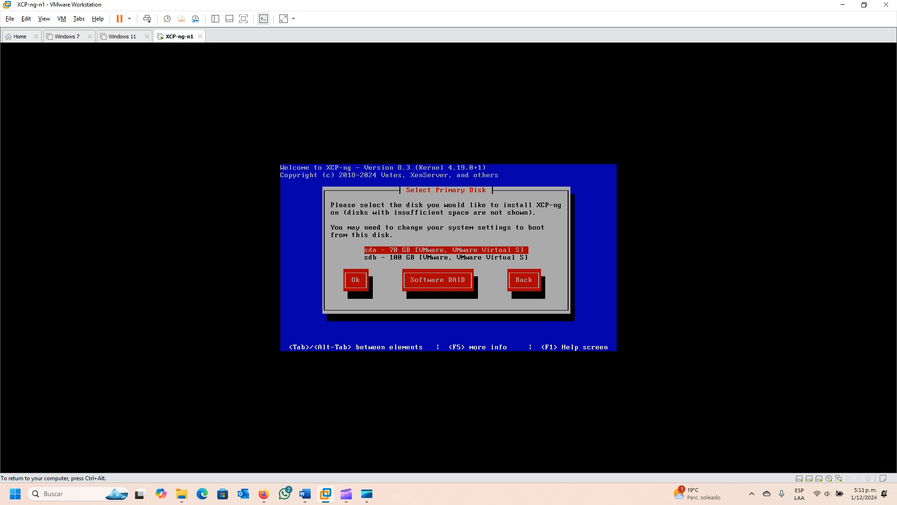
pyautogui.press('Tab')
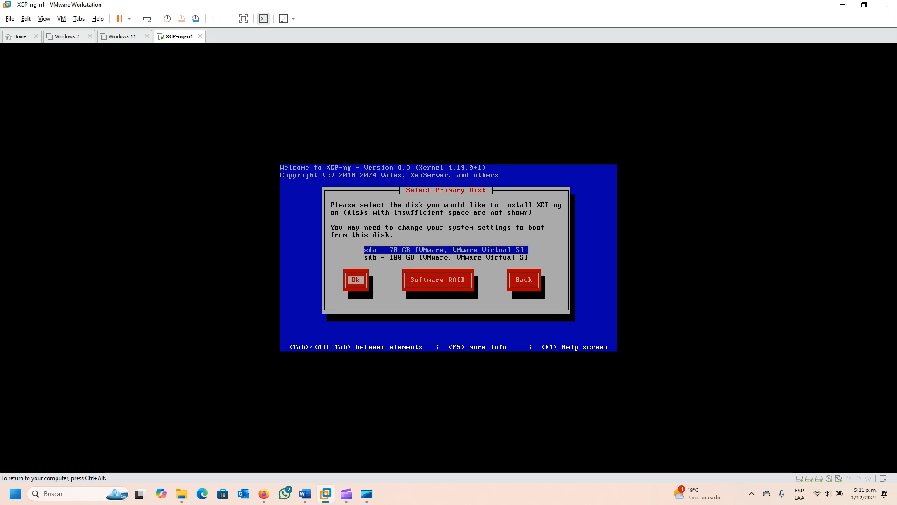
pyautogui.press('Return')
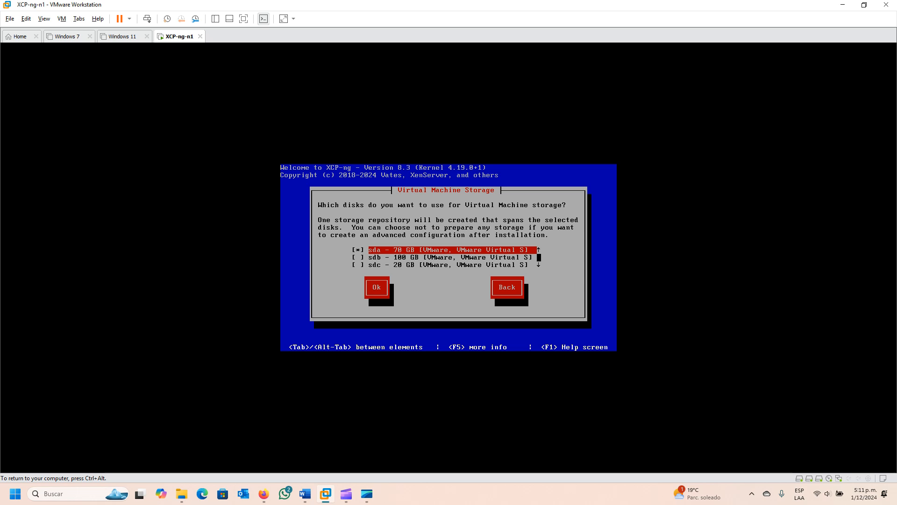
# Use only the 100 GB disk sdb for virtual machine storage, deselecting sda.
pyautogui.press('Down')
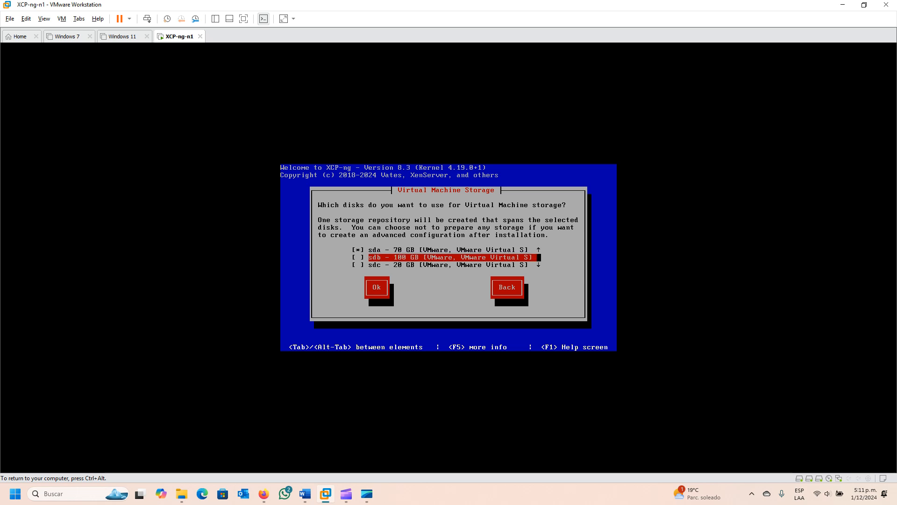
pyautogui.press('space')
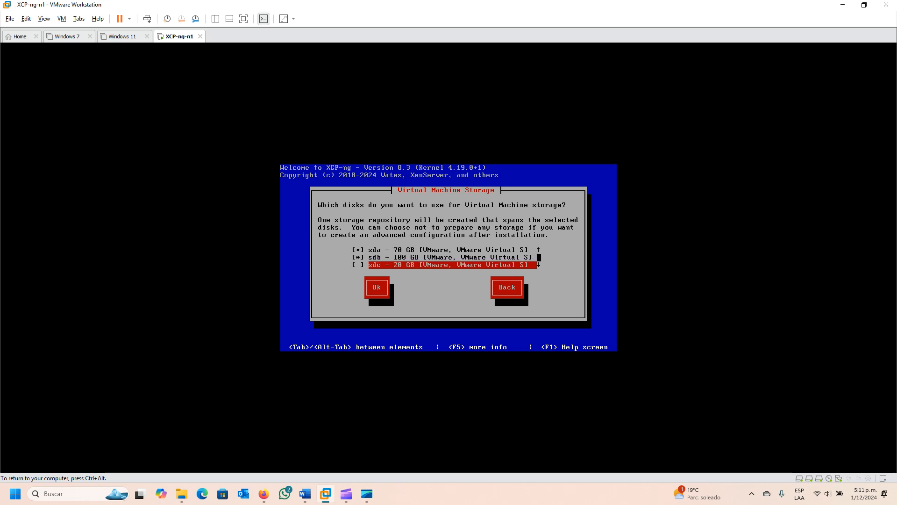
pyautogui.press('Up')
pyautogui.press('Up')
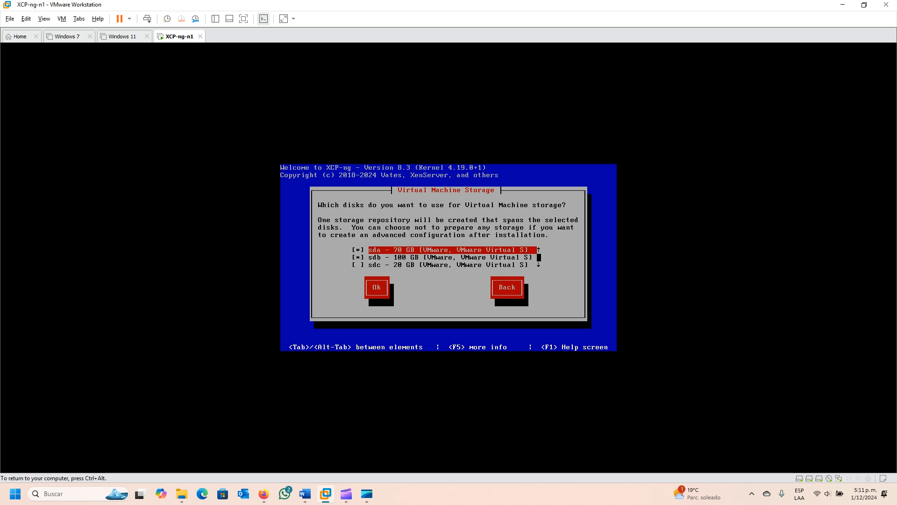
pyautogui.press('space')
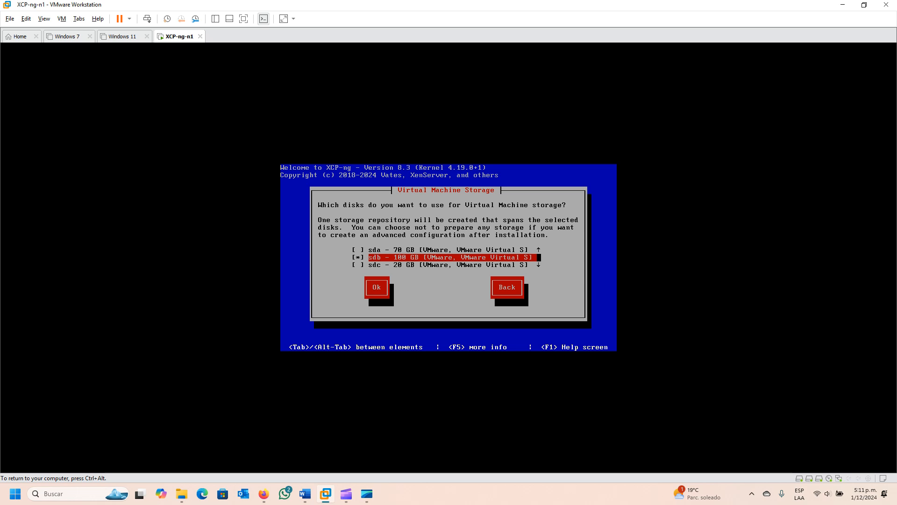
pyautogui.press('Tab')
pyautogui.press('Return')
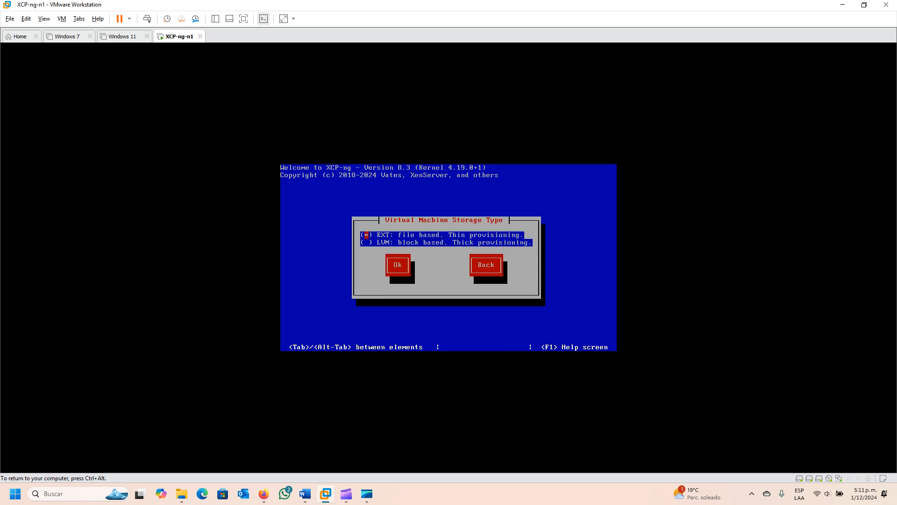
# Accept EXT, file based with thin provisioning, as the virtual machine storage type.
pyautogui.press('Down')
pyautogui.press('Tab')
pyautogui.press('Return')
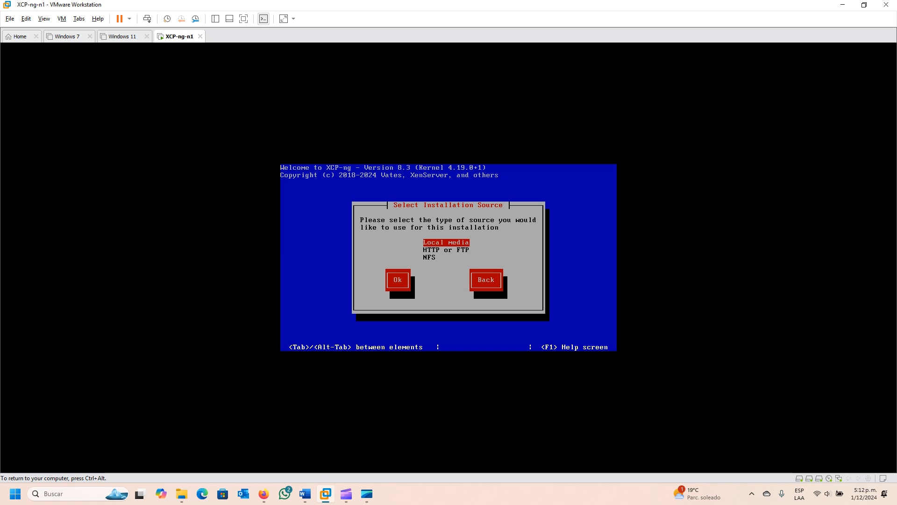
# Choose local media as the installation source and skip its verification.
pyautogui.press('Return')
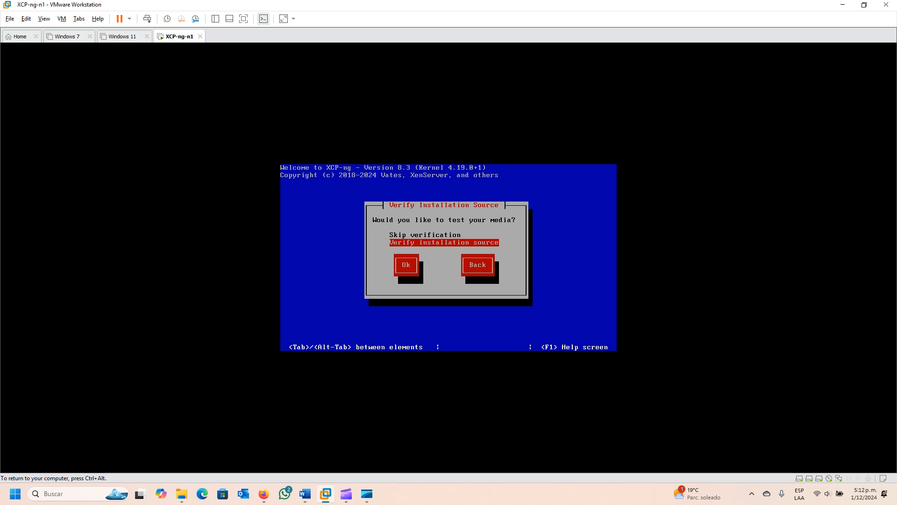
pyautogui.press('Up')
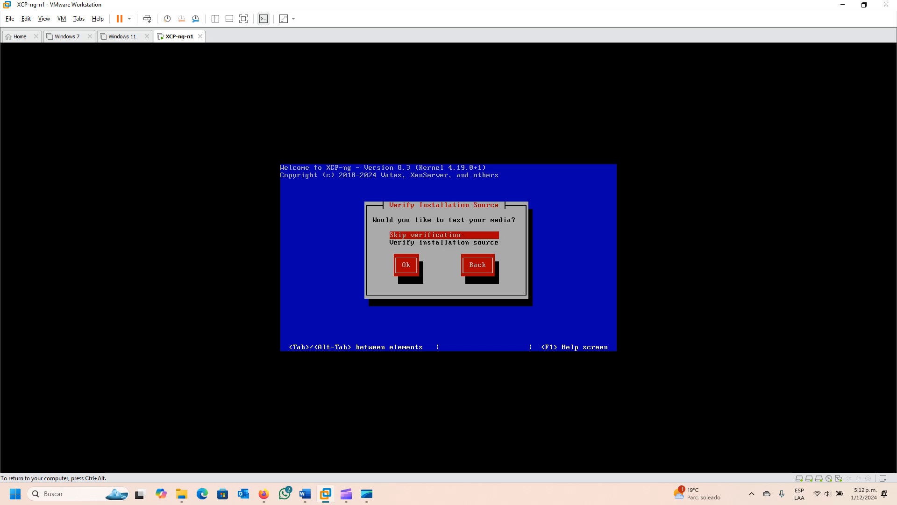
pyautogui.press('Return')
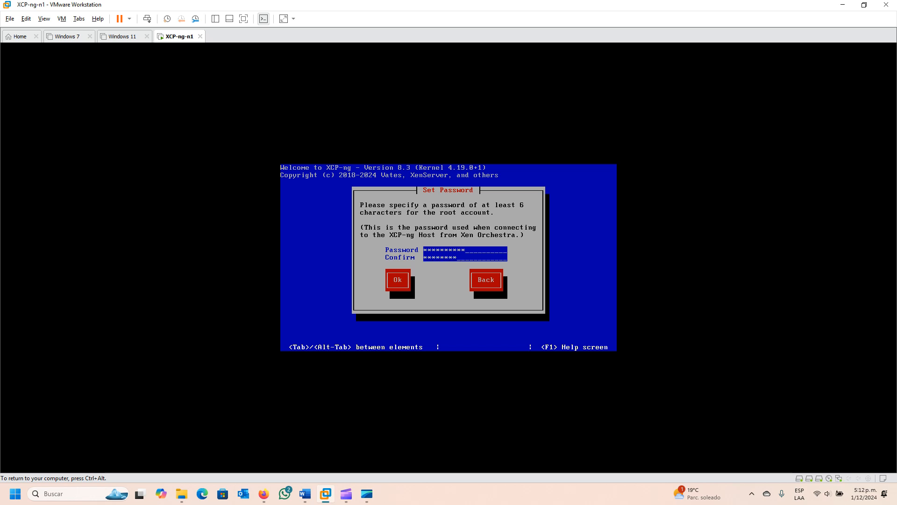
# Enter and confirm the root account password for the host.
pyautogui.press('Tab')
pyautogui.press('Return')
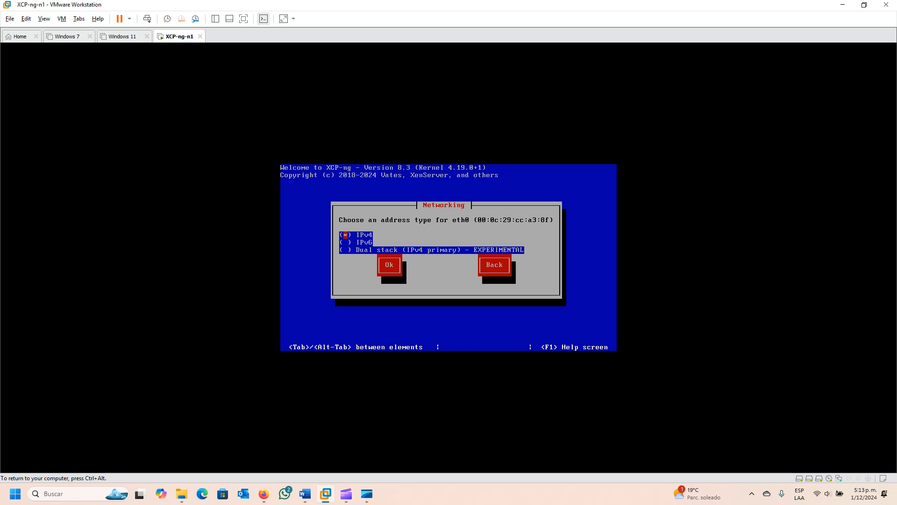
# Accept IPv4 as the address type for the eth0 network interface.
pyautogui.press('Down')
pyautogui.press('Down')
pyautogui.press('Tab')
pyautogui.press('Return')
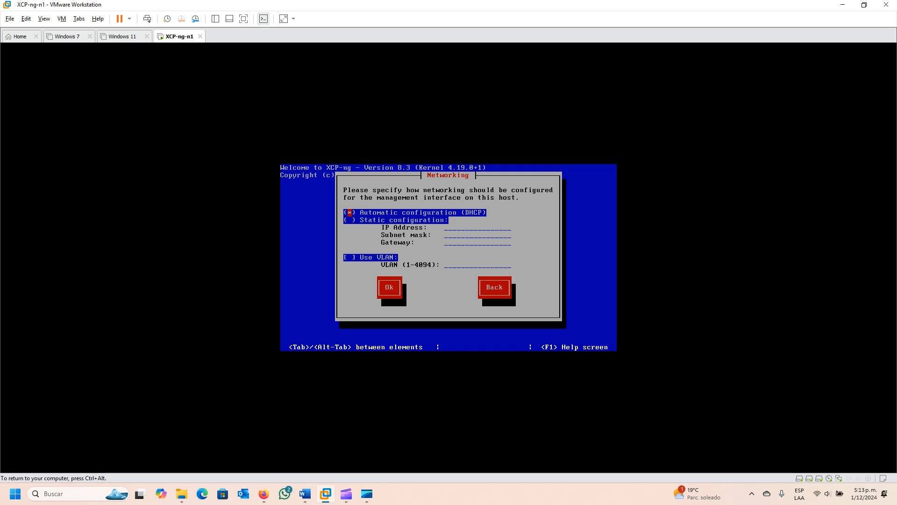
# Switch the management interface to static configuration with IP address 192.168.1.51 and subnet mask 255.255.255.0.
pyautogui.press('Down')
pyautogui.press('space')
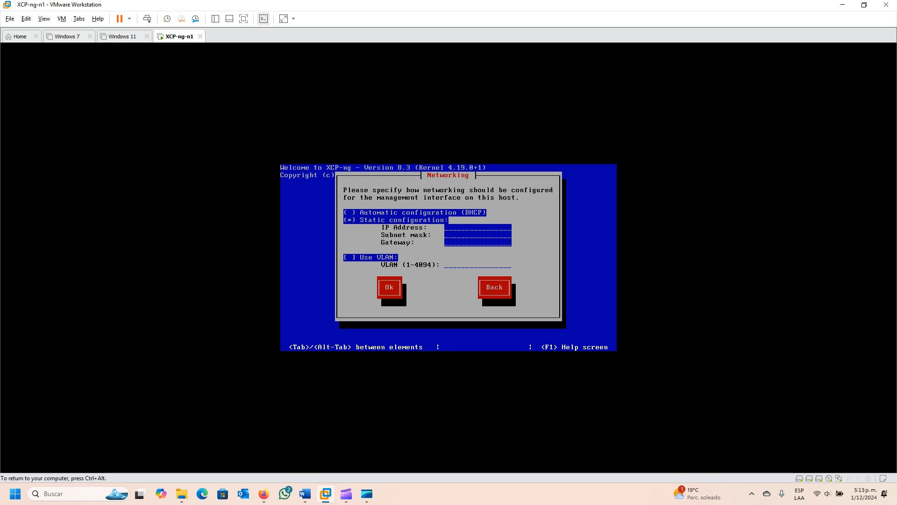
pyautogui.write('192')
pyautogui.write('.168')
pyautogui.write('.1.51')
pyautogui.write('255.255')
pyautogui.write('.255.')
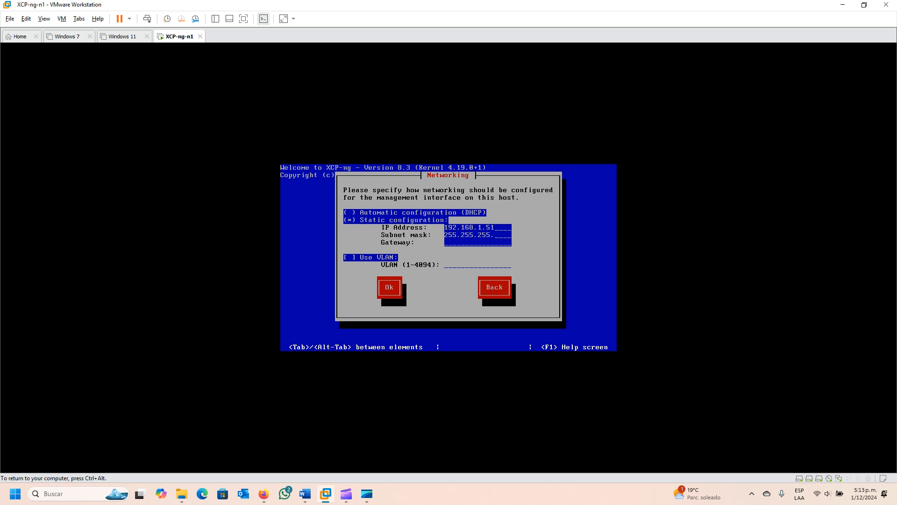
pyautogui.write('0')
pyautogui.write('192')
pyautogui.write('.16')
pyautogui.write('8.1.1')
# Set the management interface's gateway to 192.168.1.1 and confirm the network configuration without a VLAN.
pyautogui.press('Tab')
pyautogui.press('Tab')
pyautogui.press('Return')
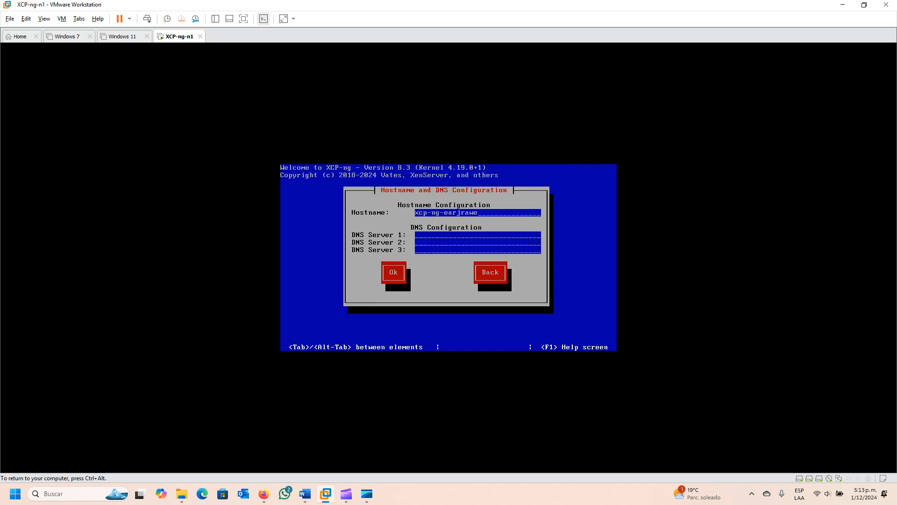
# Set the hostname to xcp-ng-n1 and DNS Server 1 to 208.67.222.222.
pyautogui.press('BackSpace')
pyautogui.press('BackSpace')
pyautogui.press('BackSpace')
pyautogui.press('BackSpace')
pyautogui.press('BackSpace')
pyautogui.press('BackSpace')
pyautogui.write('208.67.222.222')
# Set DNS Server 2 to 208.67.220.220 and confirm the hostname and DNS configuration.
pyautogui.press('Tab')
pyautogui.write('208.67.220.220')
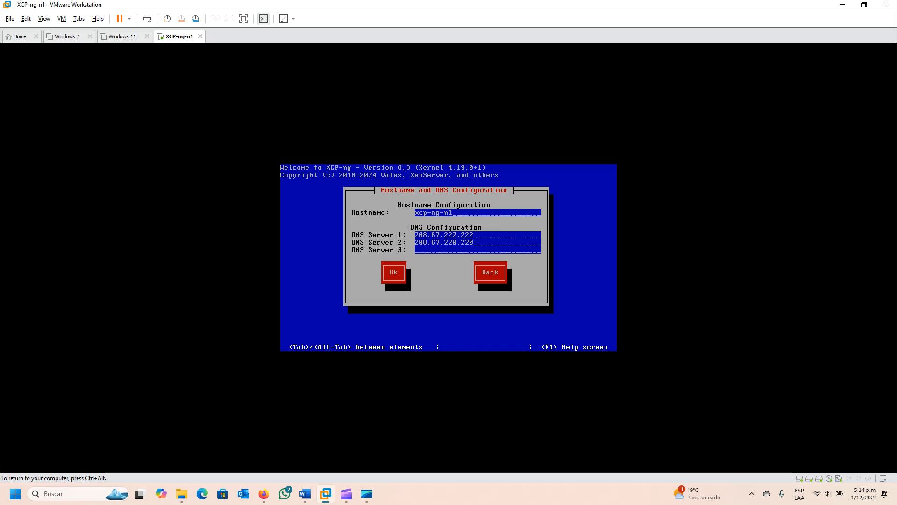
pyautogui.press('Tab')
pyautogui.press('Tab')
pyautogui.press('Return')
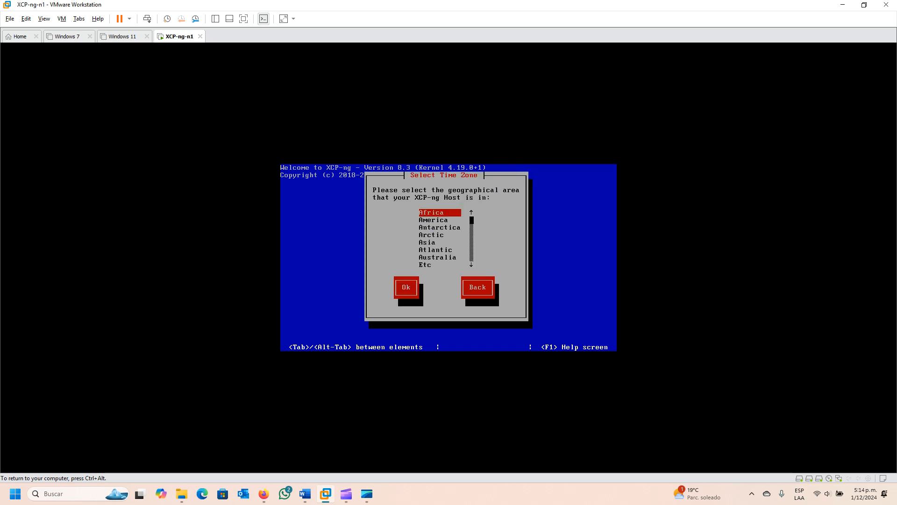
# Set the host's time zone to the America area and the city Bogota.
pyautogui.press('Down')
pyautogui.press('Return')
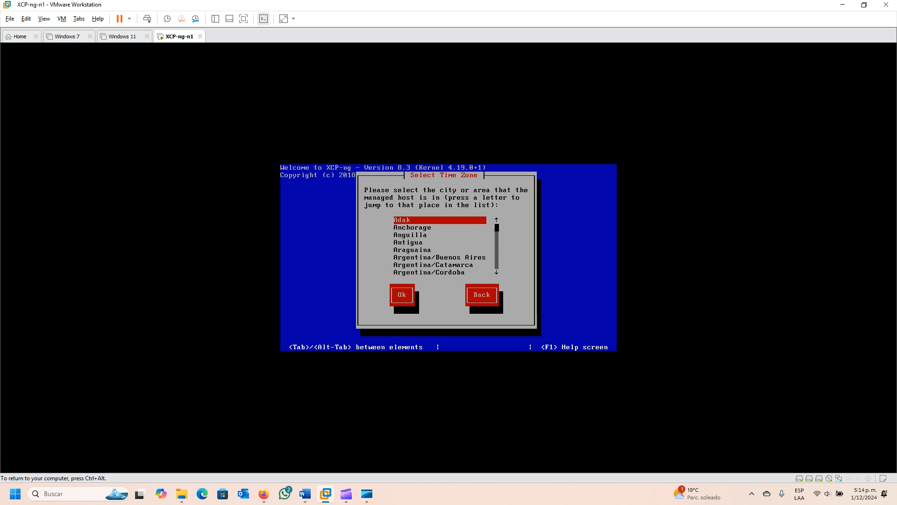
pyautogui.press('Down')
pyautogui.press('Down')
pyautogui.press('Down')
pyautogui.press('Down')
pyautogui.press('Down')
pyautogui.press('Down')
pyautogui.press('Down')
pyautogui.press('Down')
pyautogui.press('Down')
pyautogui.press('Down')
pyautogui.press('Down')
pyautogui.press('Down')
pyautogui.press('Down')
pyautogui.press('Down')
pyautogui.press('Down')
pyautogui.press('Down')
pyautogui.press('Down')
pyautogui.press('Down')
pyautogui.press('Down')
pyautogui.press('Down')
pyautogui.press('Down')
pyautogui.press('Down')
pyautogui.press('Down')
pyautogui.press('Down')
pyautogui.press('Down')
pyautogui.press('Down')
pyautogui.press('Down')
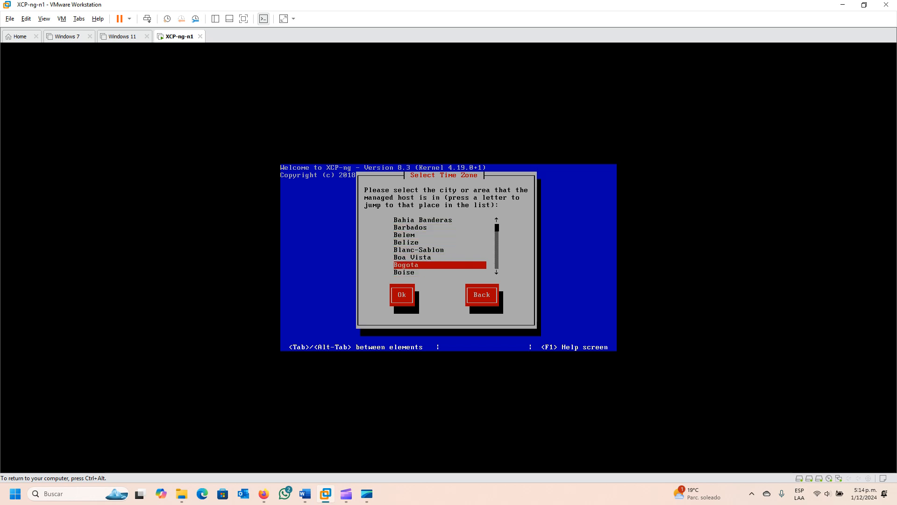
pyautogui.press('Return')
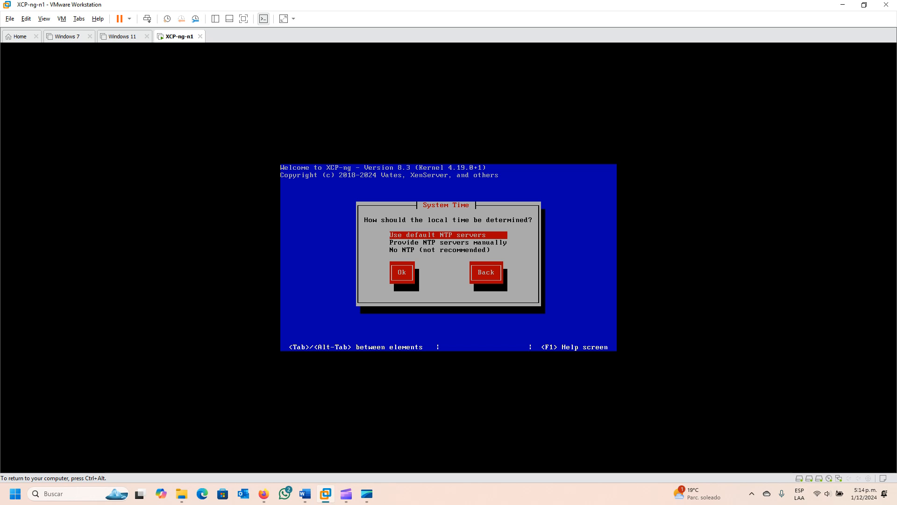
# Choose the default NTP servers for system time and start the XCP-ng installation.
pyautogui.press('Down')
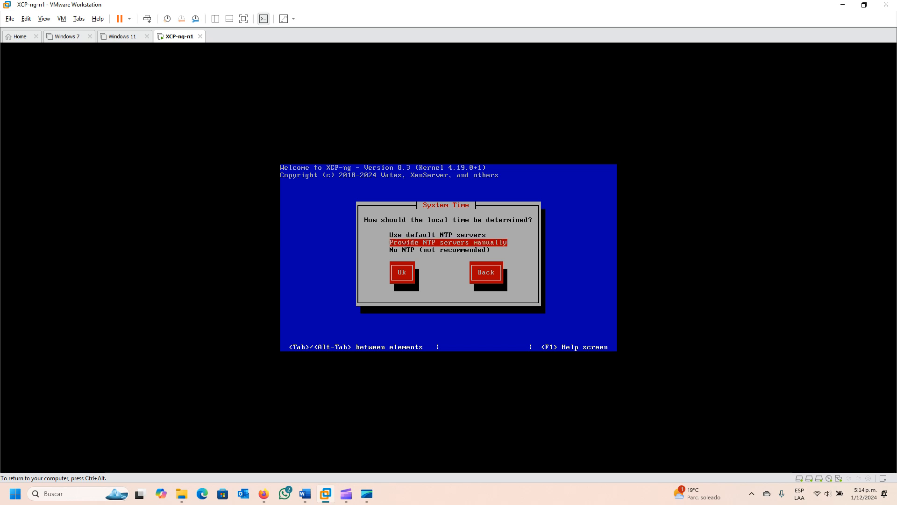
pyautogui.press('Up')
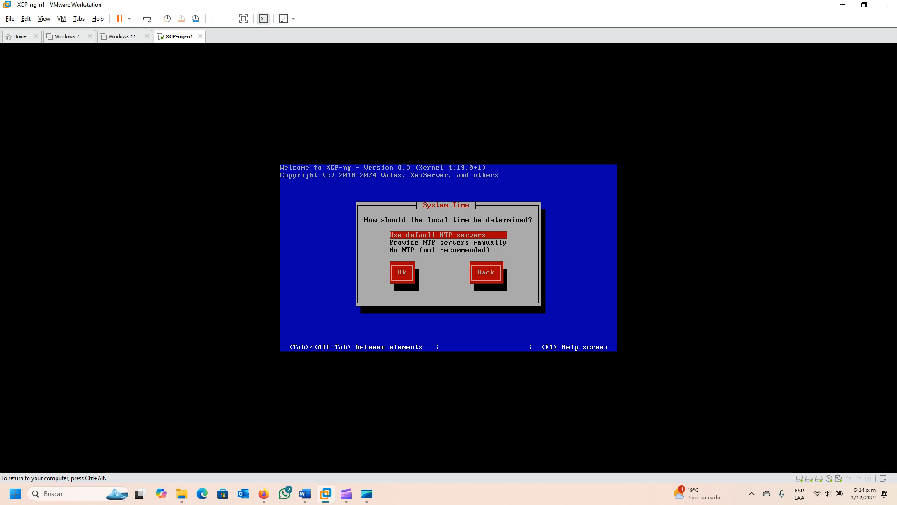
pyautogui.press('Tab')
pyautogui.press('Return')
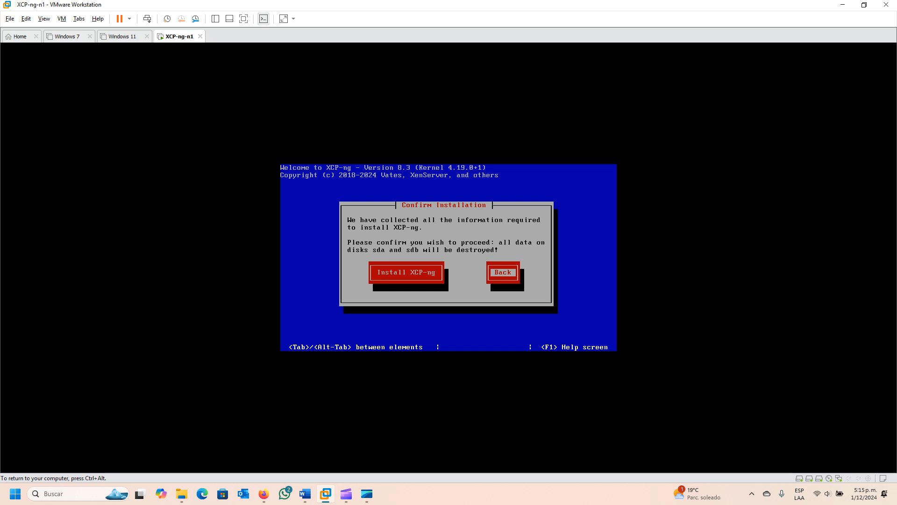
pyautogui.press('Tab')
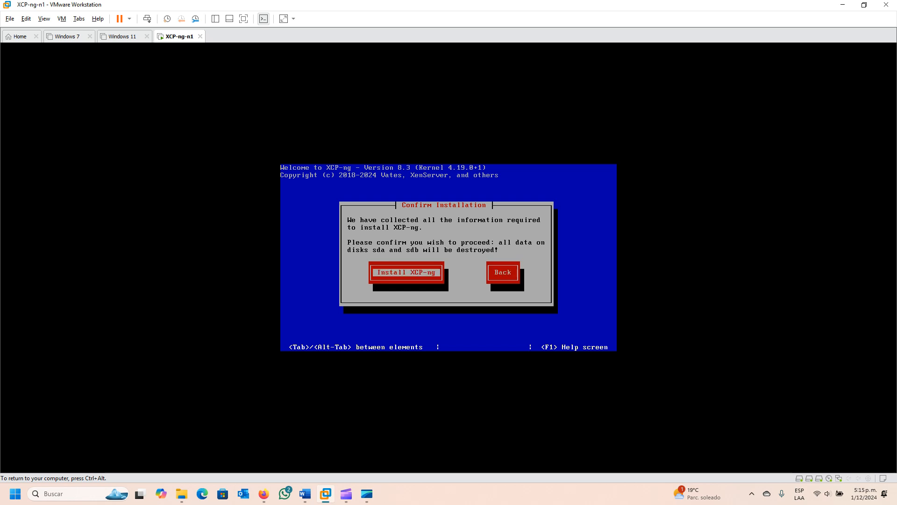
pyautogui.press('Return')
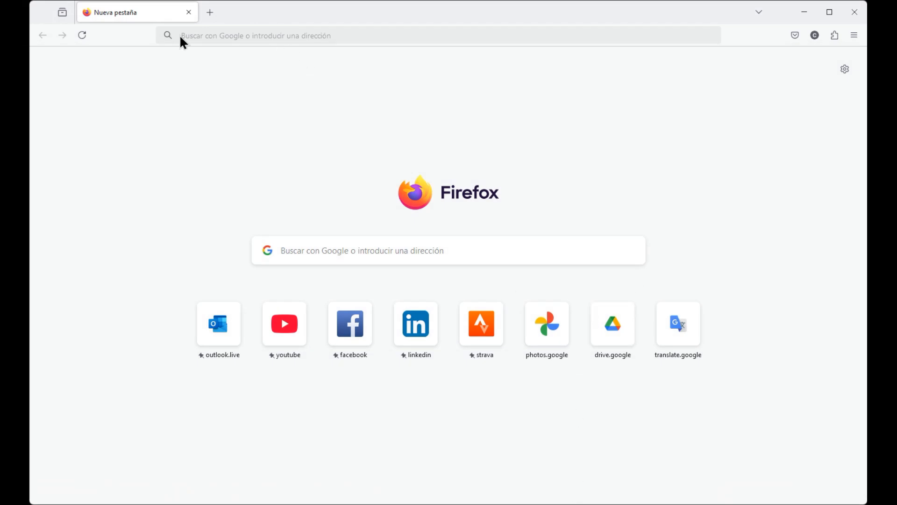
# Switch to Firefox, open 192.168.1.51 and accept the security risk to reach the XO Lite login page.
pyautogui.click(203, 39)
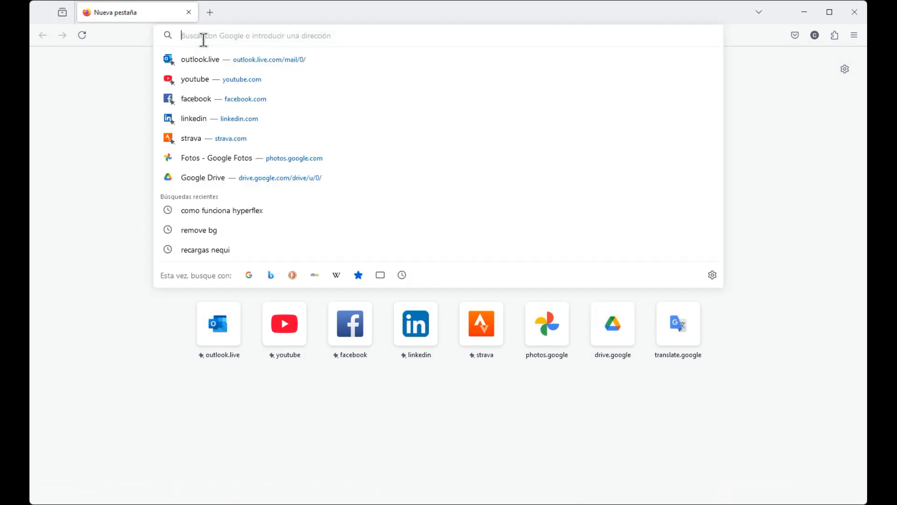
pyautogui.write('192')
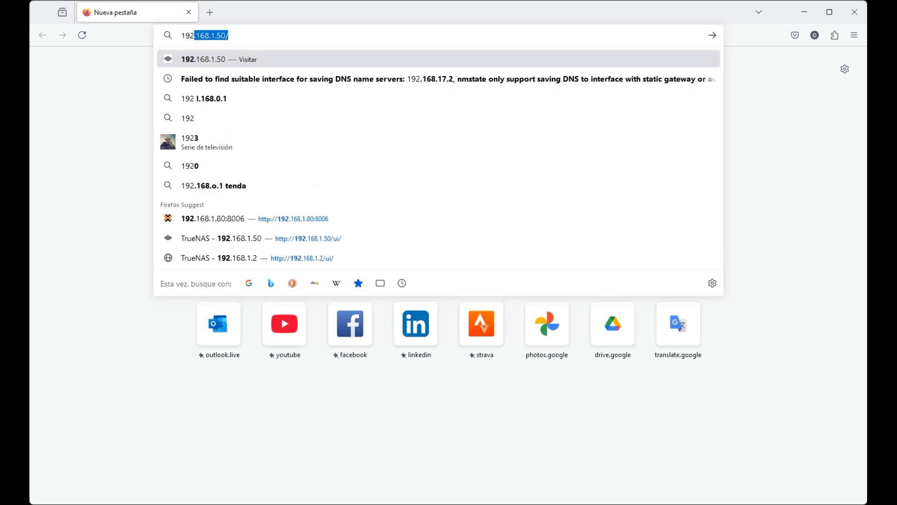
pyautogui.write('.168.1.51')
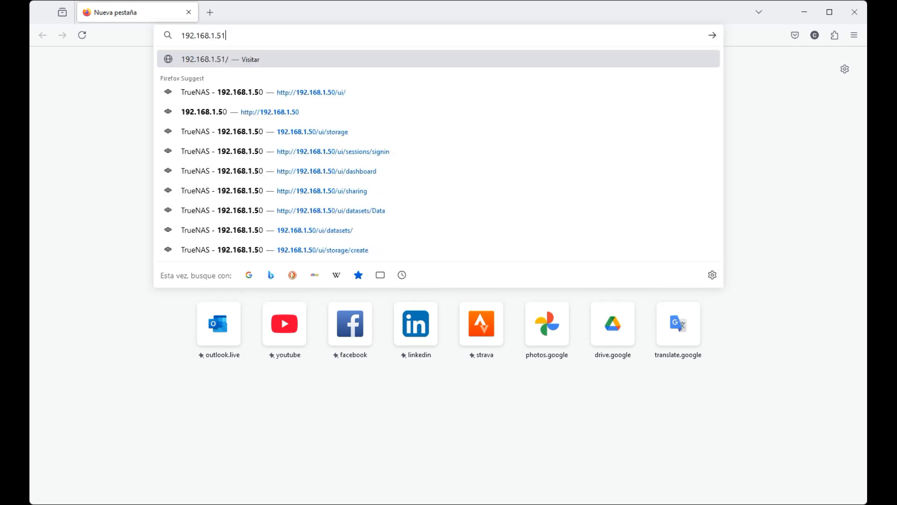
pyautogui.press('Escape')
pyautogui.press('Return')
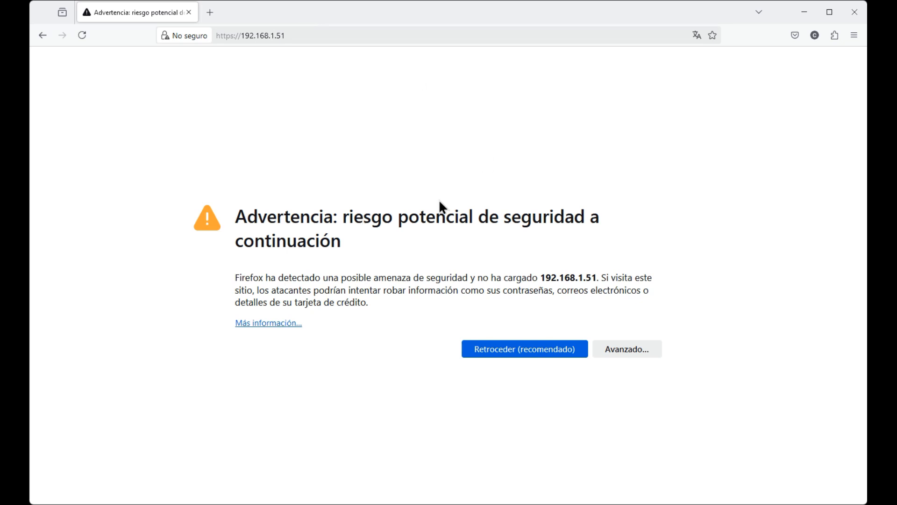
pyautogui.click(637, 349)
pyautogui.click(611, 469)
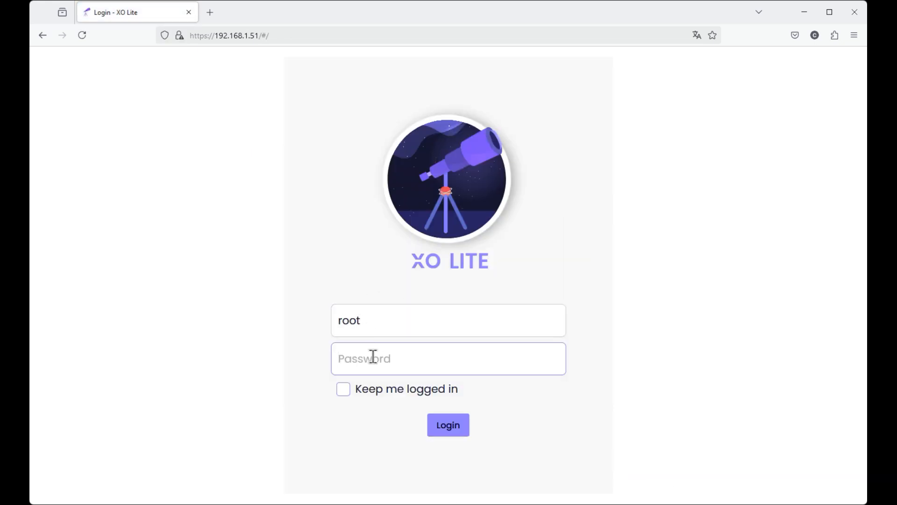
# Log in to XO Lite on 192.168.1.51 as root with the account password.
pyautogui.write('*******')
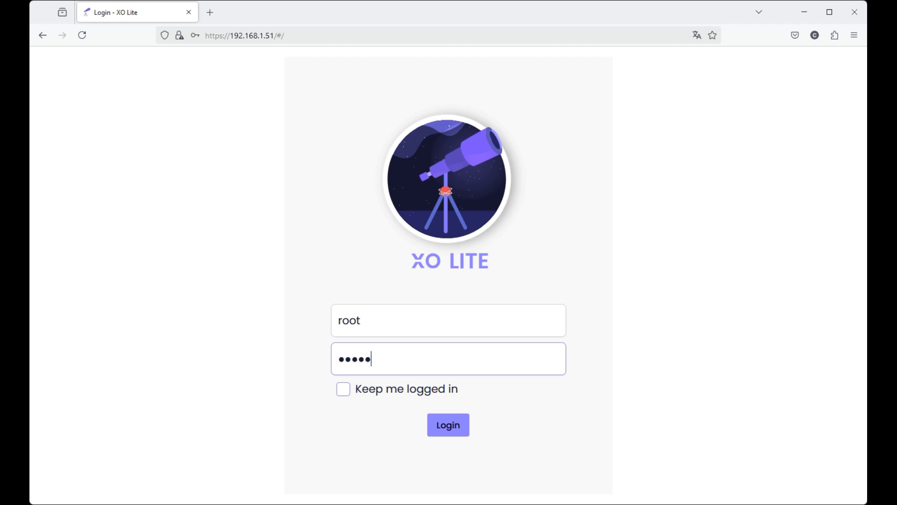
pyautogui.write('***')
pyautogui.press('Return')
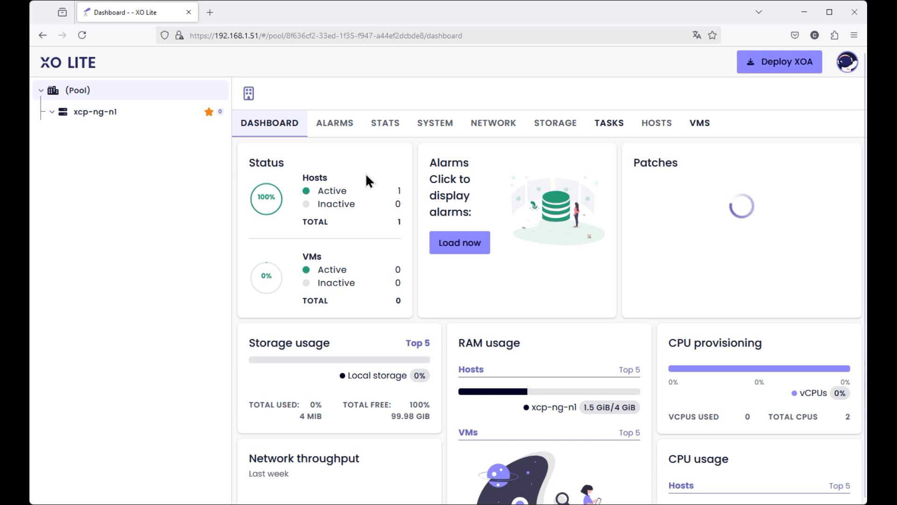
pyautogui.click(216, 18)
pyautogui.click(213, 42)
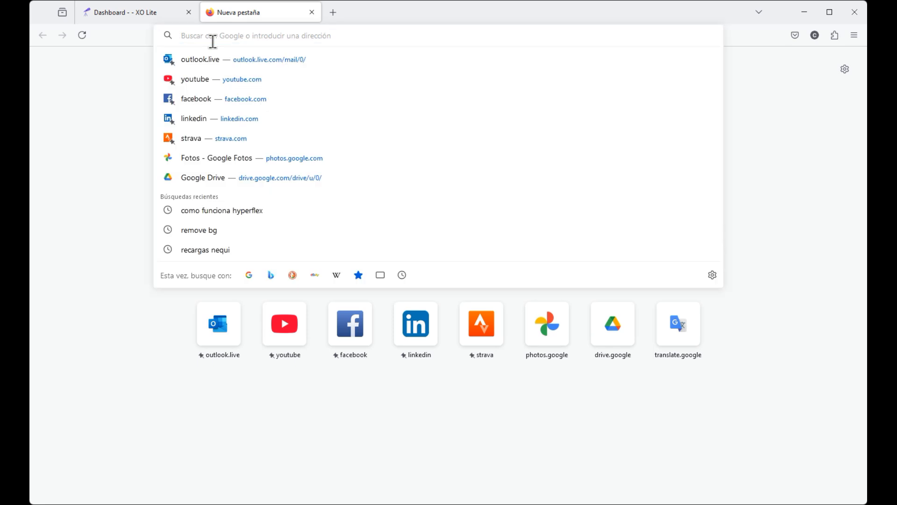
pyautogui.click(121, 10)
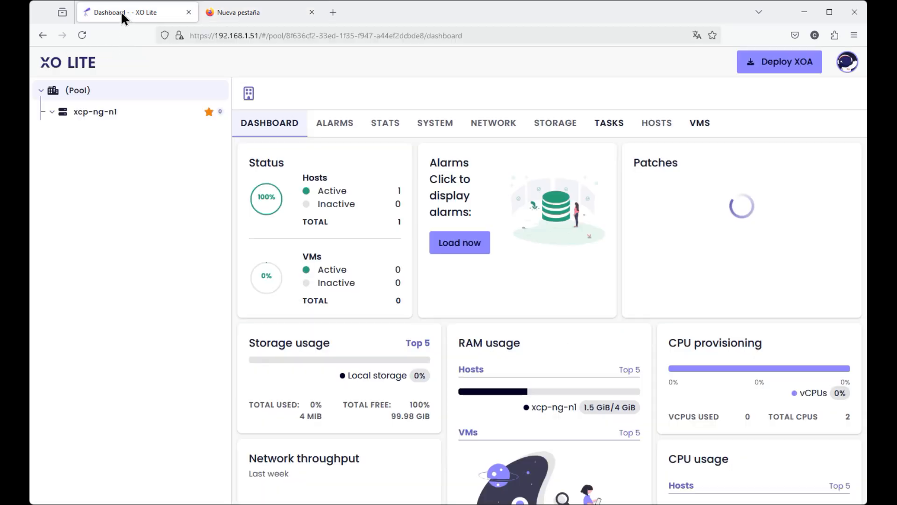
pyautogui.click(230, 29)
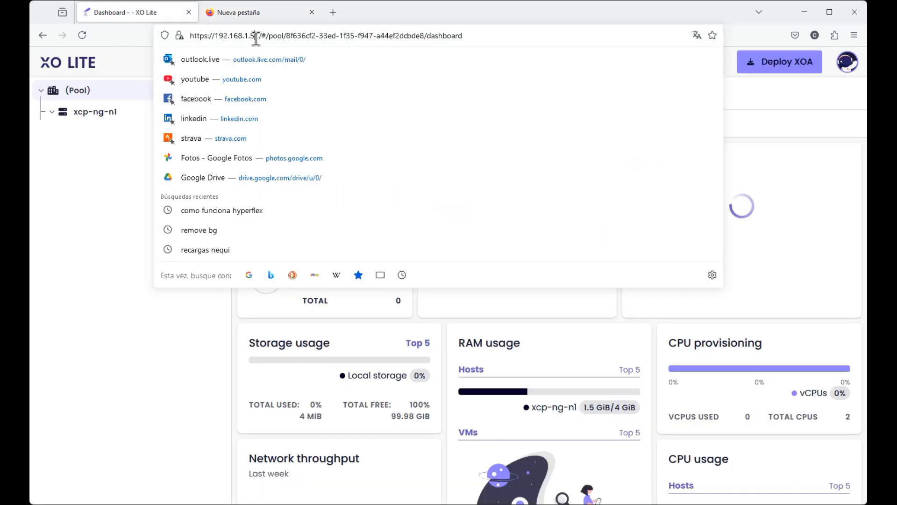
pyautogui.moveTo(255, 35); pyautogui.dragTo(189, 36)
pyautogui.hotkey('ctrl', 'c')
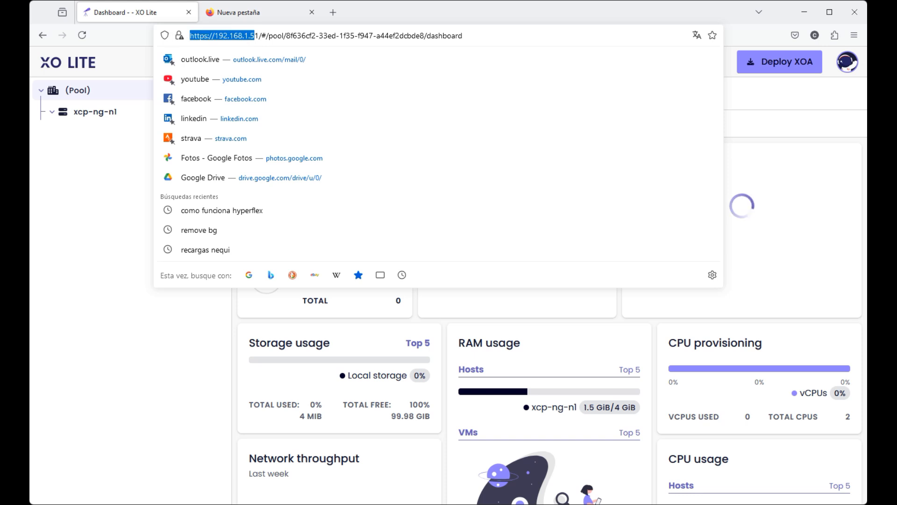
pyautogui.click(281, 17)
pyautogui.click(235, 36)
pyautogui.hotkey('ctrl', 'v')
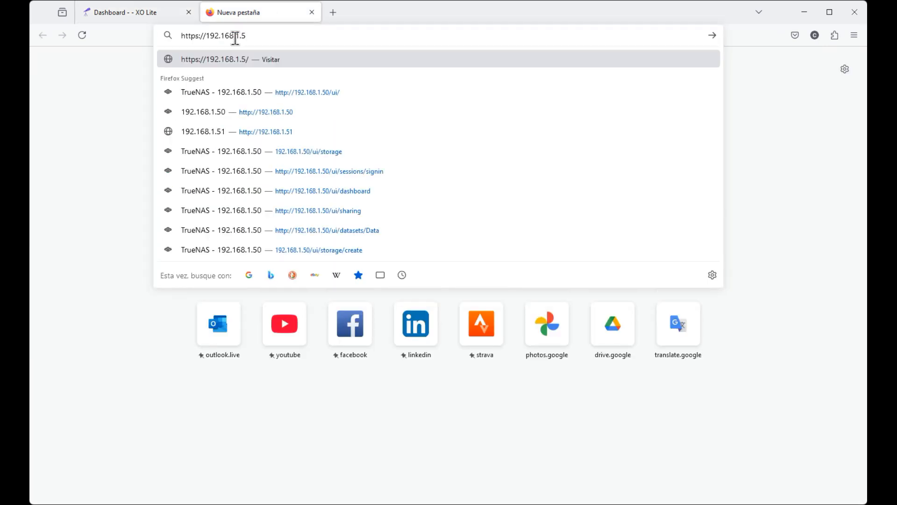
pyautogui.write('2')
pyautogui.press('Return')
pyautogui.click(650, 349)
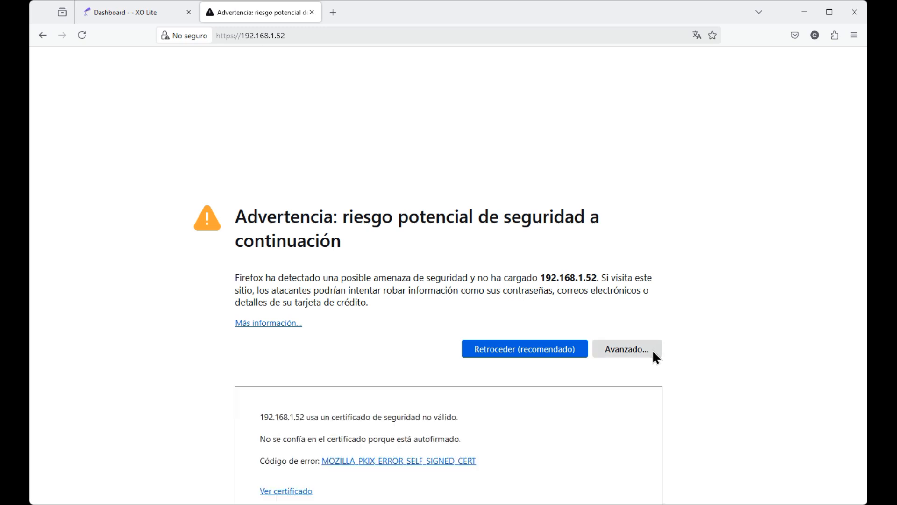
pyautogui.click(613, 468)
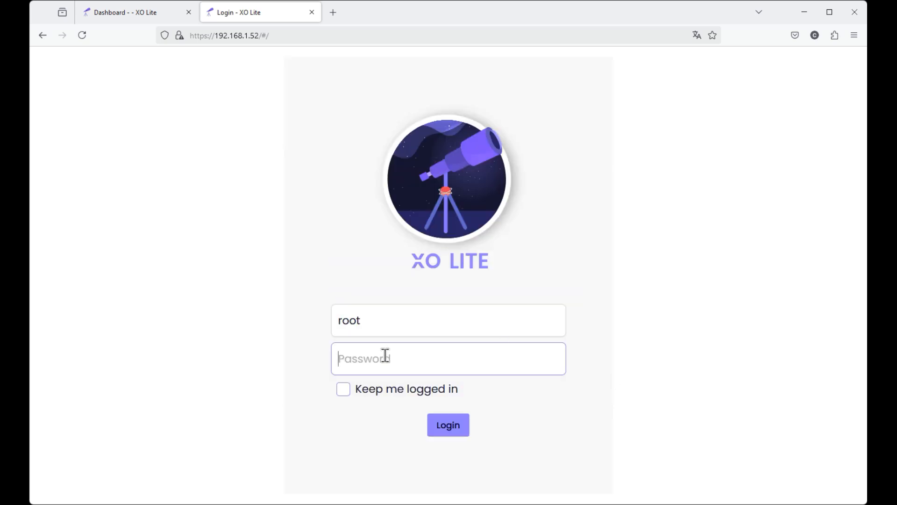
# Log in to XO Lite on 192.168.1.52 as root with the account password.
pyautogui.write('*******')
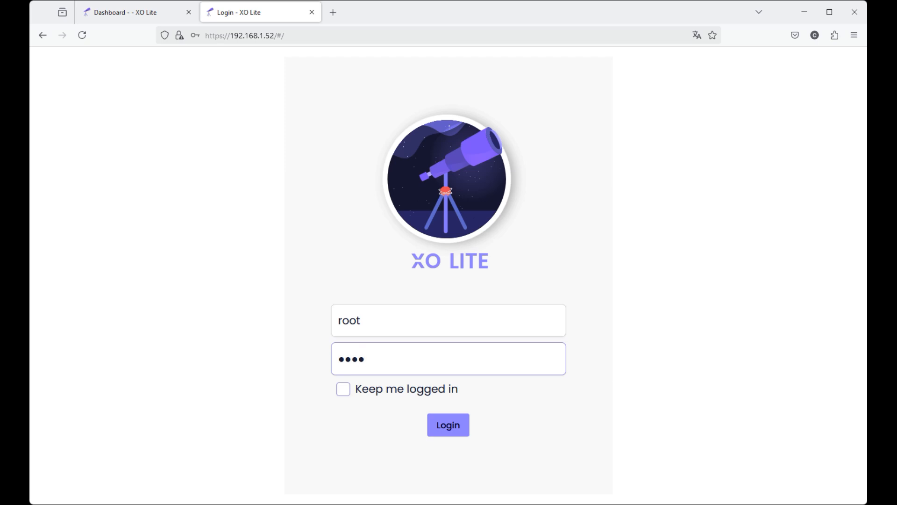
pyautogui.write('***')
pyautogui.press('Return')
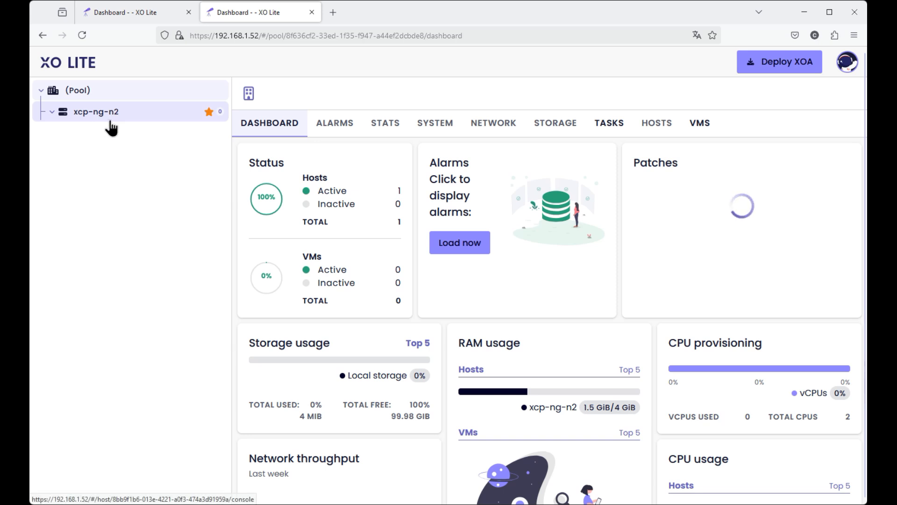
# Start deploying XOA on the xcp-ng-n1 host, using Local storage and the pool-wide network associated with eth0.
pyautogui.click(123, 14)
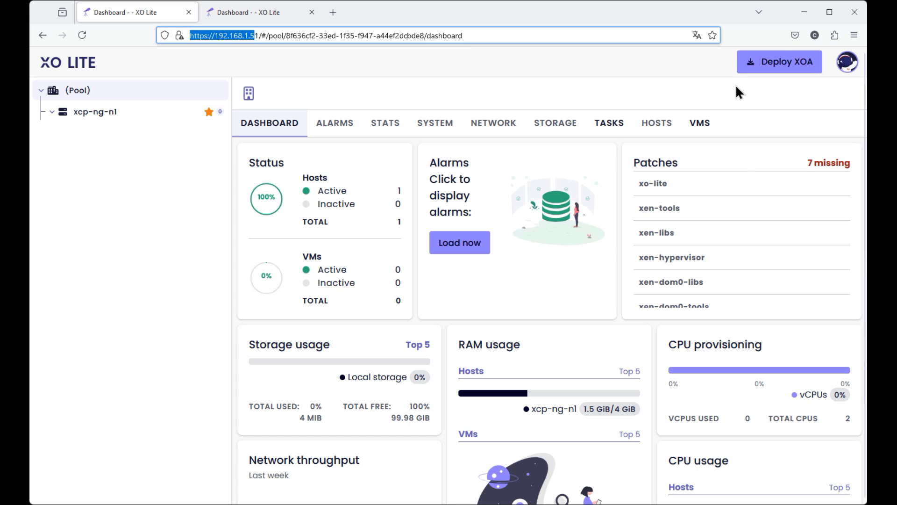
pyautogui.click(769, 70)
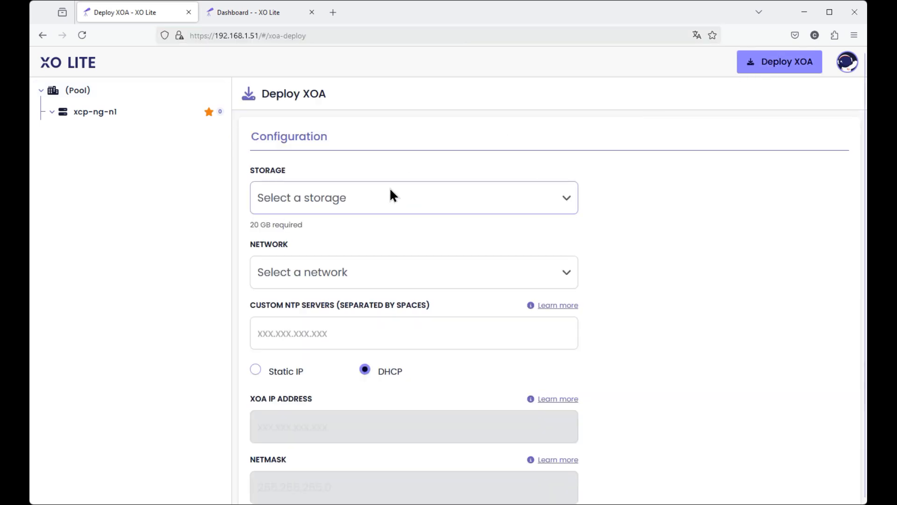
pyautogui.click(335, 246)
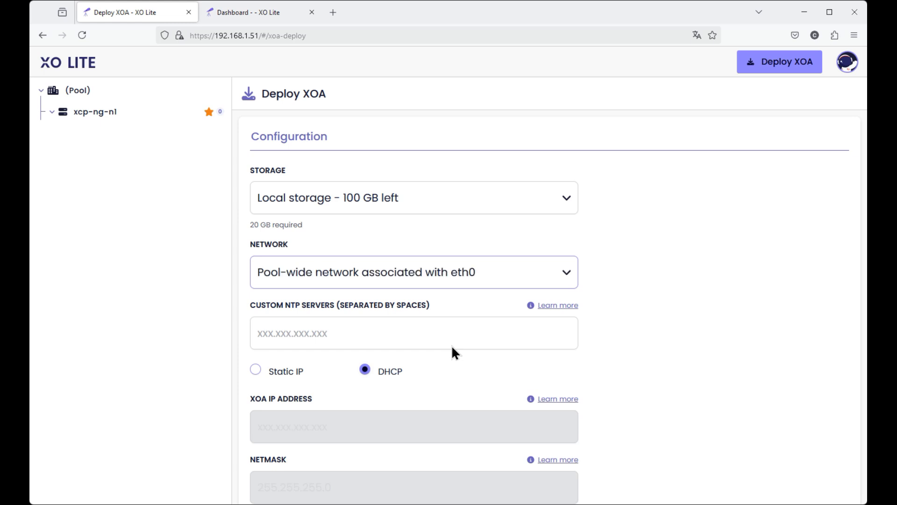
# Switch the XOA network configuration to Static IP and set the XOA IP address to 192.168.1.50.
pyautogui.click(321, 337)
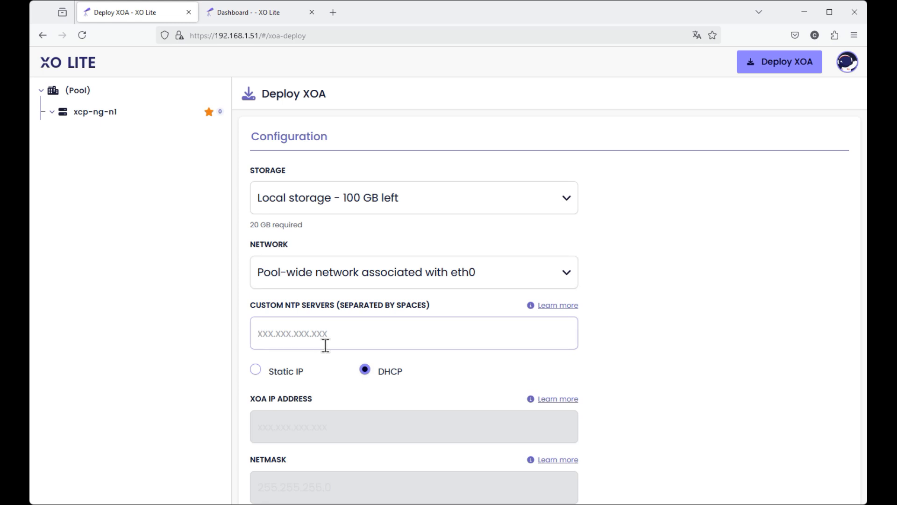
pyautogui.click(257, 368)
pyautogui.click(286, 420)
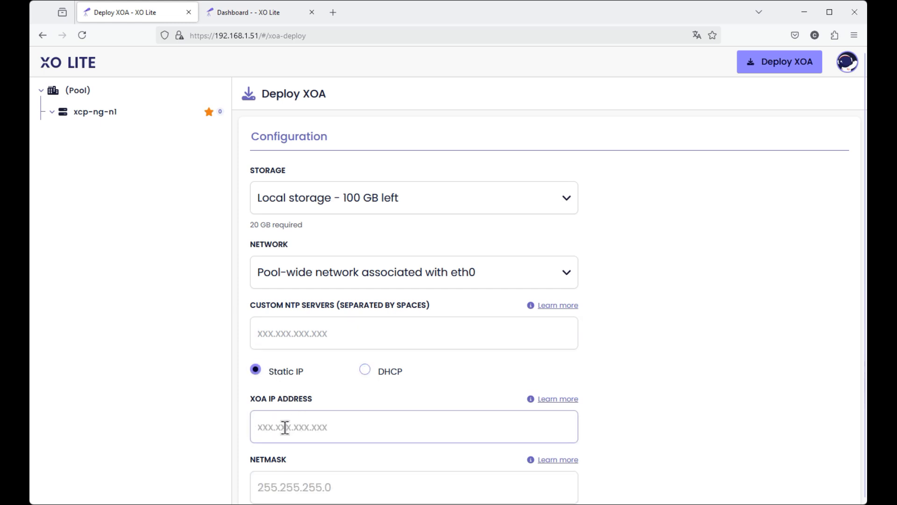
pyautogui.write('192.1')
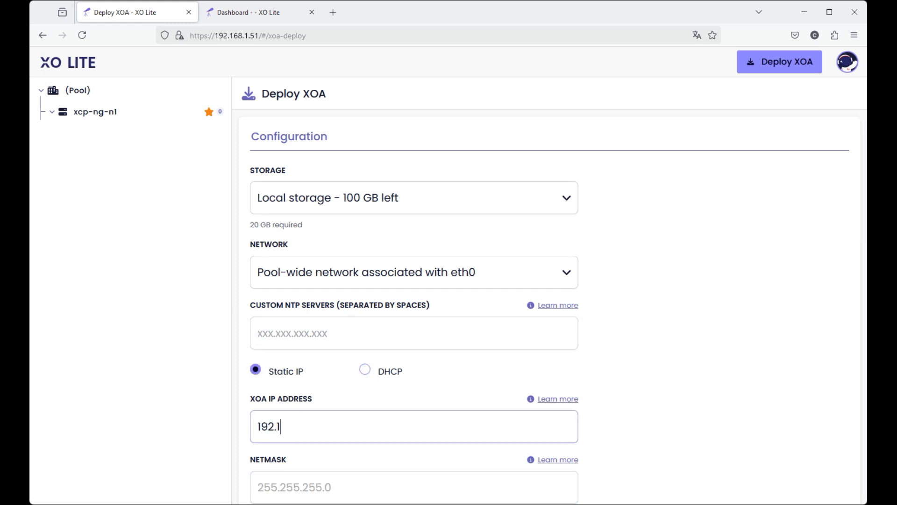
pyautogui.write('68.1.50')
# Set the XOA netmask to 255.255.255.0.
pyautogui.scroll(-5, 337, 358)
pyautogui.click(282, 319)
pyautogui.click(277, 253)
pyautogui.write('25')
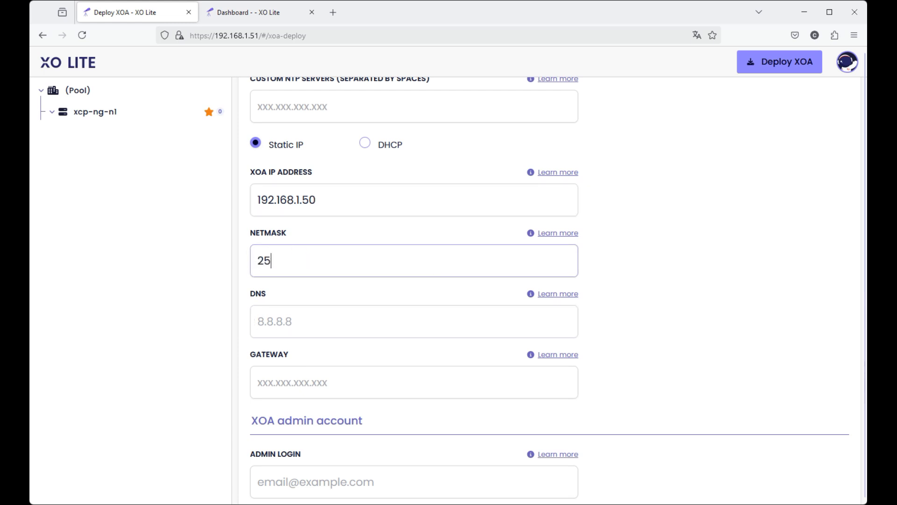
pyautogui.write('5.255.255.25')
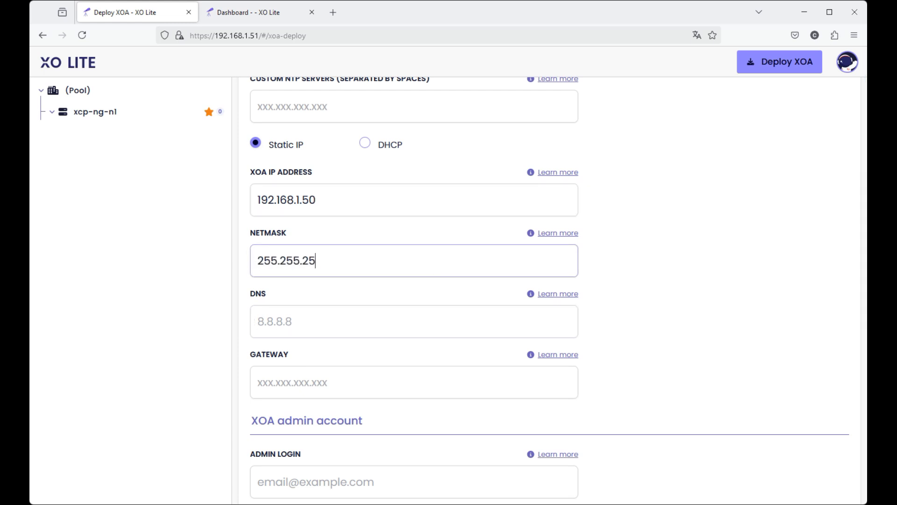
pyautogui.write('0')
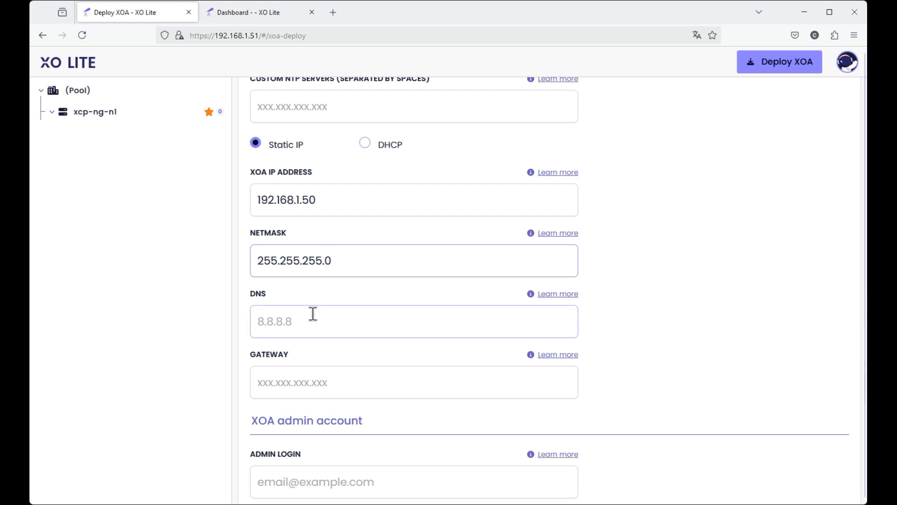
# Set the XOA DNS servers to 208.67.222.222,208.67.220.220.
pyautogui.click(269, 325)
pyautogui.write('50')
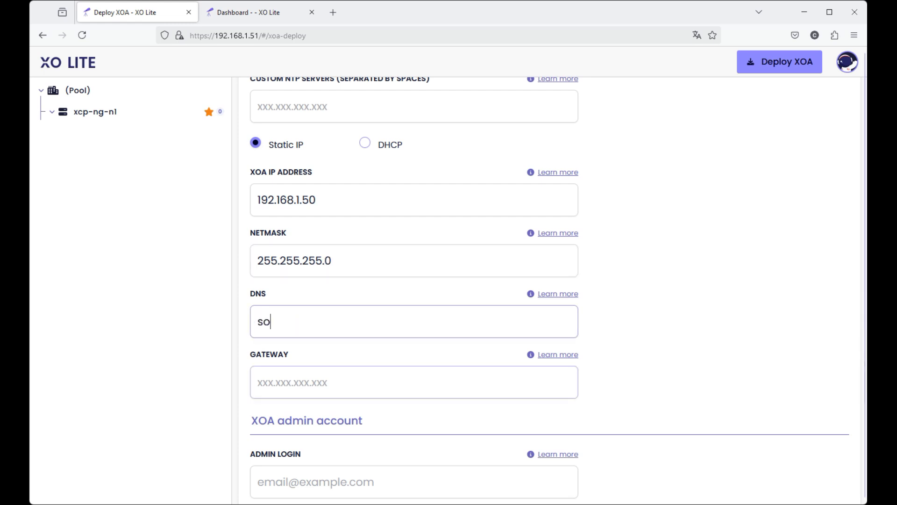
pyautogui.press('BackSpace')
pyautogui.press('BackSpace')
pyautogui.write('208.')
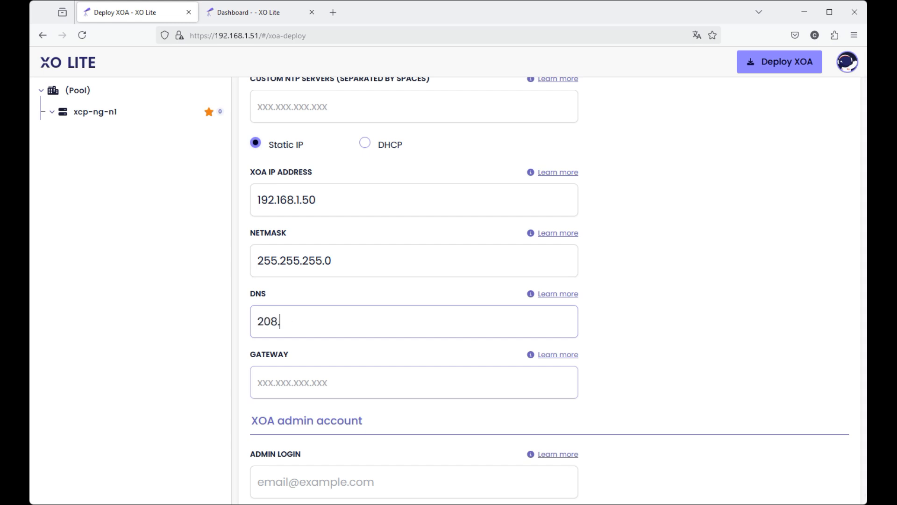
pyautogui.write('67.222')
pyautogui.write('.222')
pyautogui.write(',2')
pyautogui.write('08.')
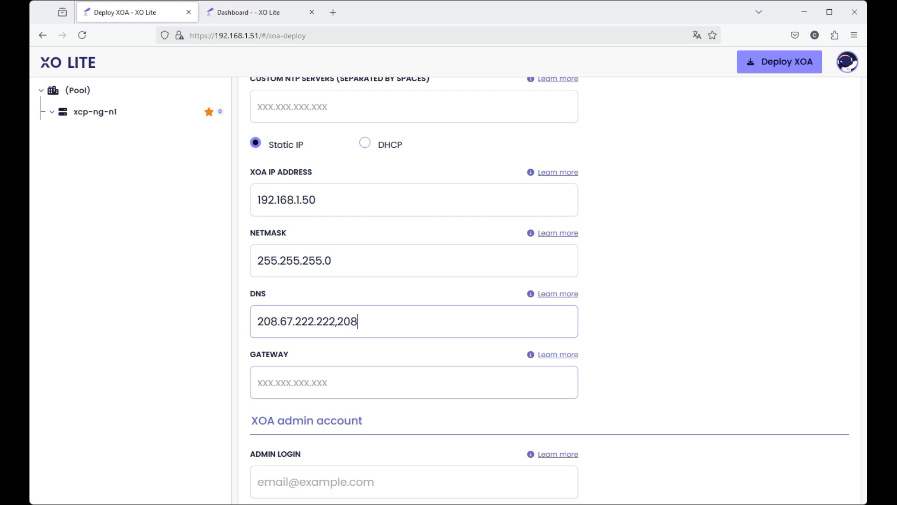
pyautogui.write('67.220.220')
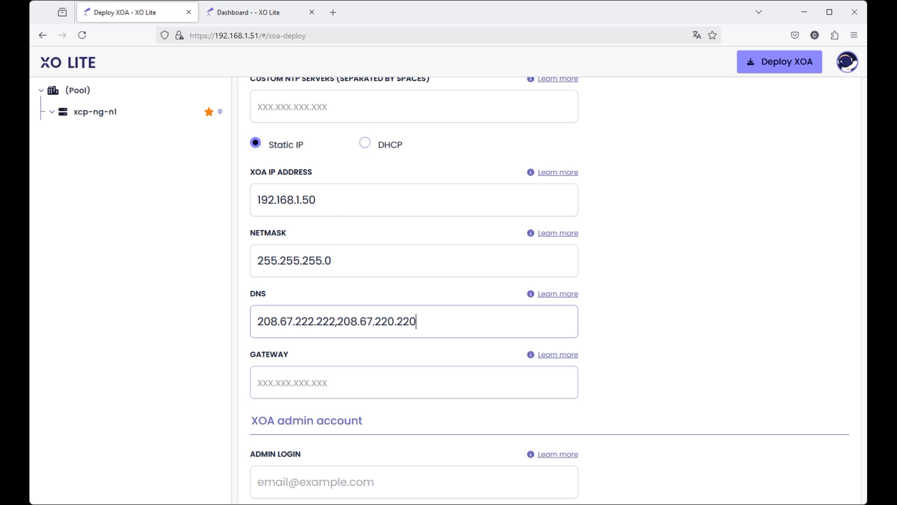
# Set the XOA gateway to 192.168.1.1.
pyautogui.click(371, 374)
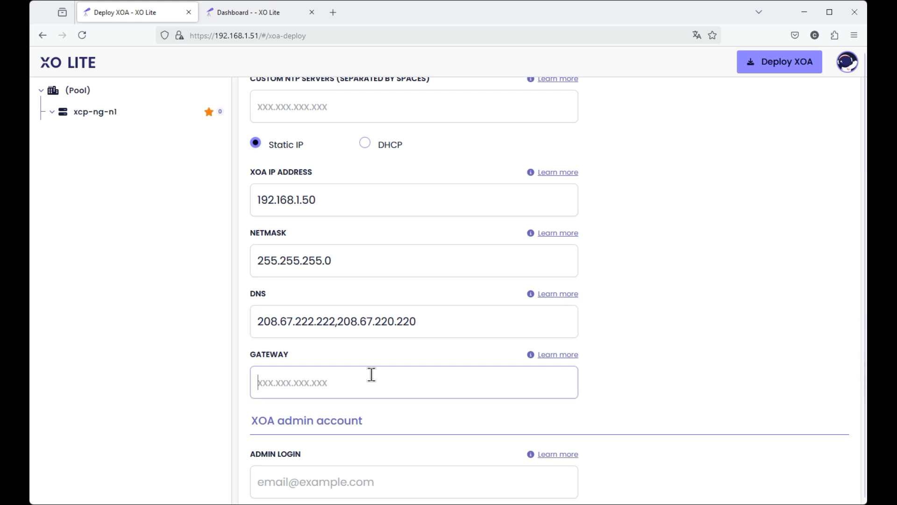
pyautogui.write('192.168')
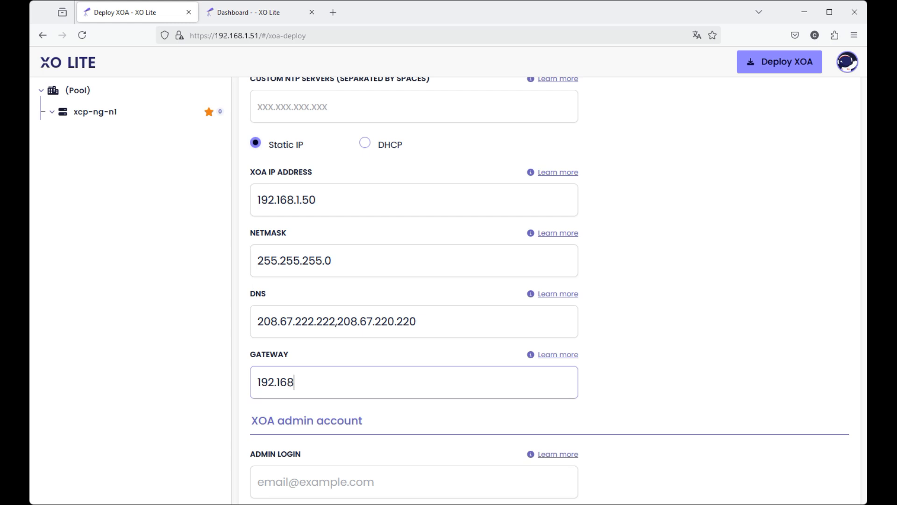
pyautogui.write('.1.1')
# Enter the administrator's e-mail as the admin login of the XOA admin account.
pyautogui.scroll(-5, 461, 315)
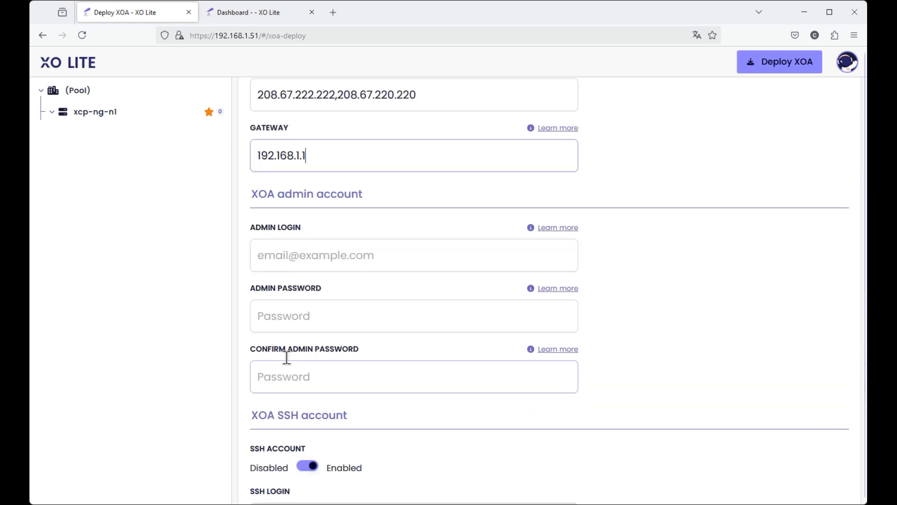
pyautogui.click(296, 255)
pyautogui.write('admin@test')
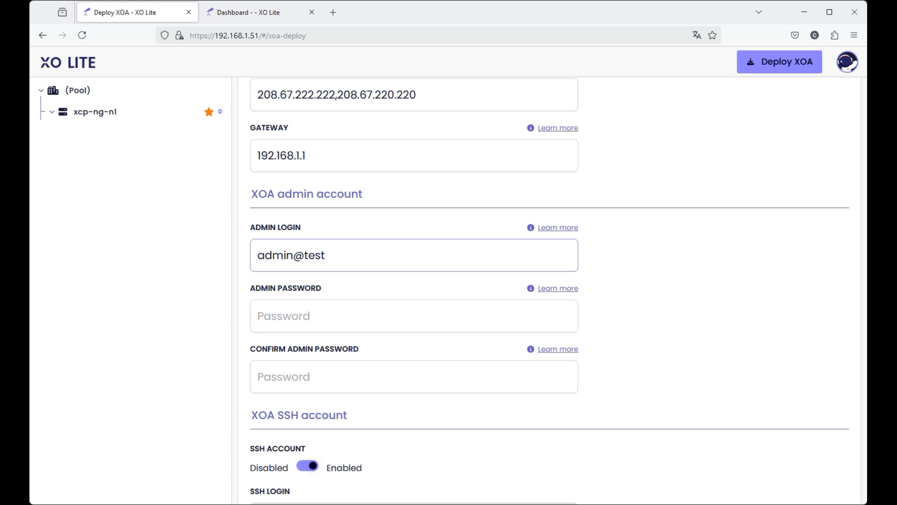
pyautogui.write('lab.local')
# Enter the XOA admin password and repeat it in the confirmation field.
pyautogui.click(317, 316)
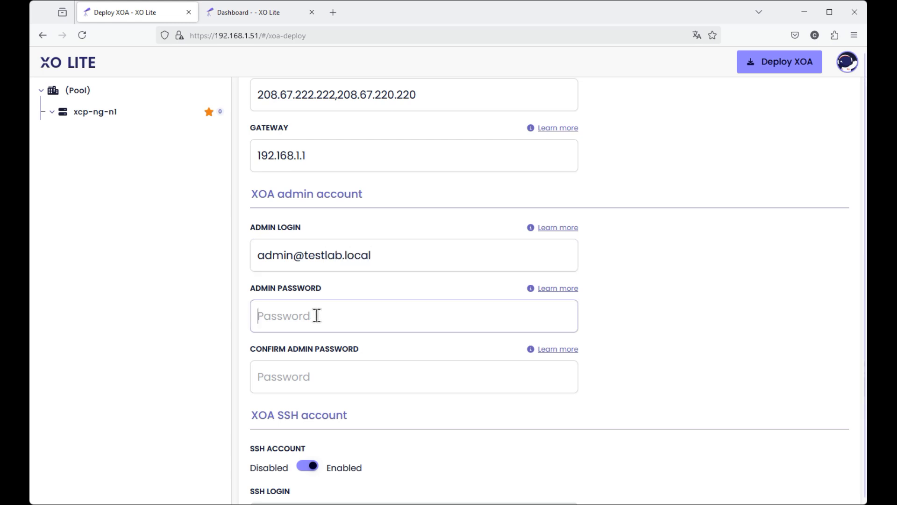
pyautogui.write('•••••')
pyautogui.press('BackSpace')
pyautogui.press('BackSpace')
pyautogui.press('BackSpace')
pyautogui.press('BackSpace')
pyautogui.press('BackSpace')
pyautogui.write('•••••••••')
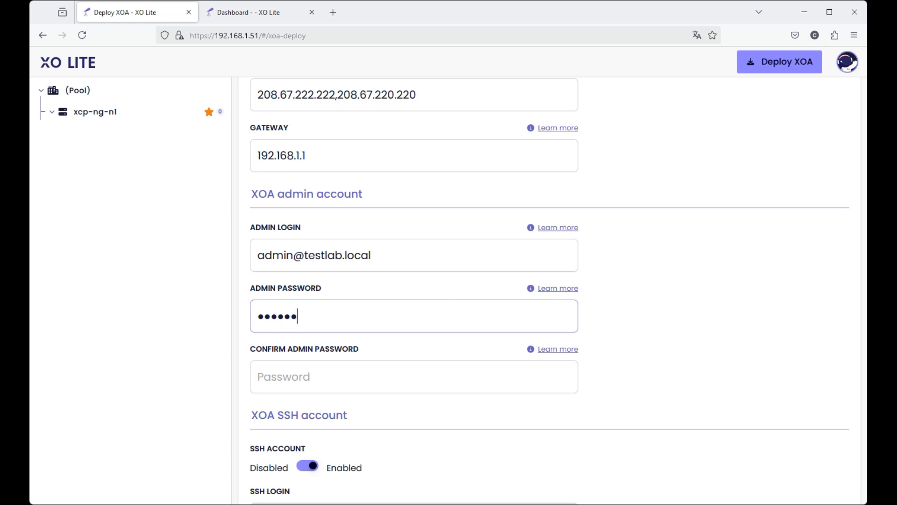
pyautogui.write('•')
pyautogui.click(310, 376)
pyautogui.write('••••••')
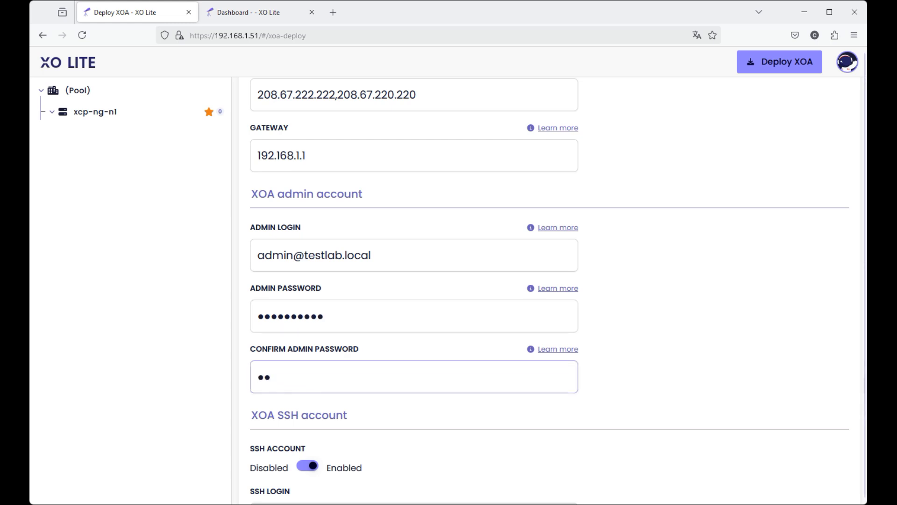
pyautogui.write('••••')
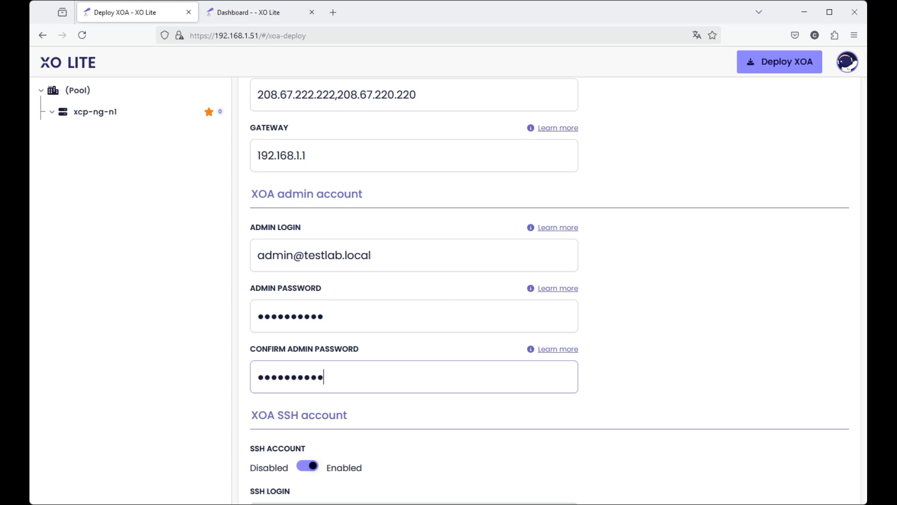
# Enter the SSH password for the enabled XOA SSH account and repeat it in the confirmation field.
pyautogui.scroll(-5, 393, 407)
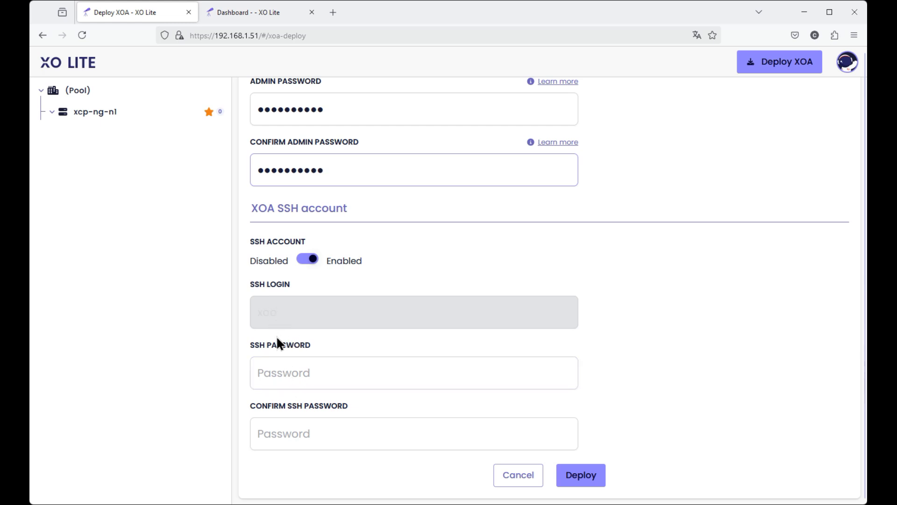
pyautogui.click(284, 372)
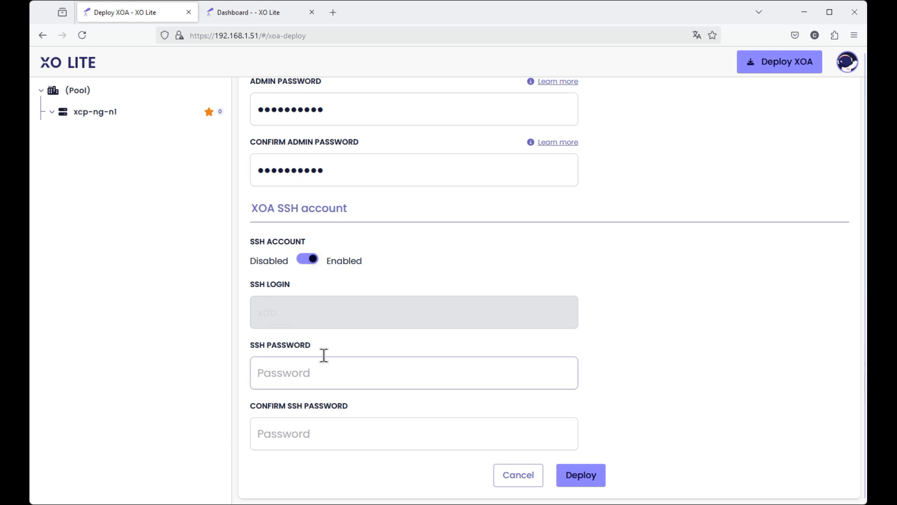
pyautogui.write('password12')
pyautogui.click(266, 433)
pyautogui.write('password12')
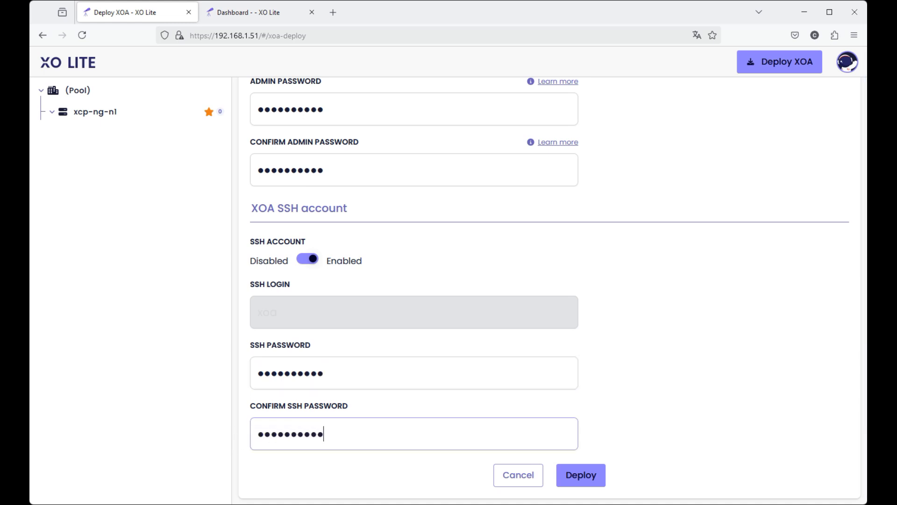
# Review the admin and SSH account settings and start the XOA deployment.
pyautogui.scroll(3, 374, 247)
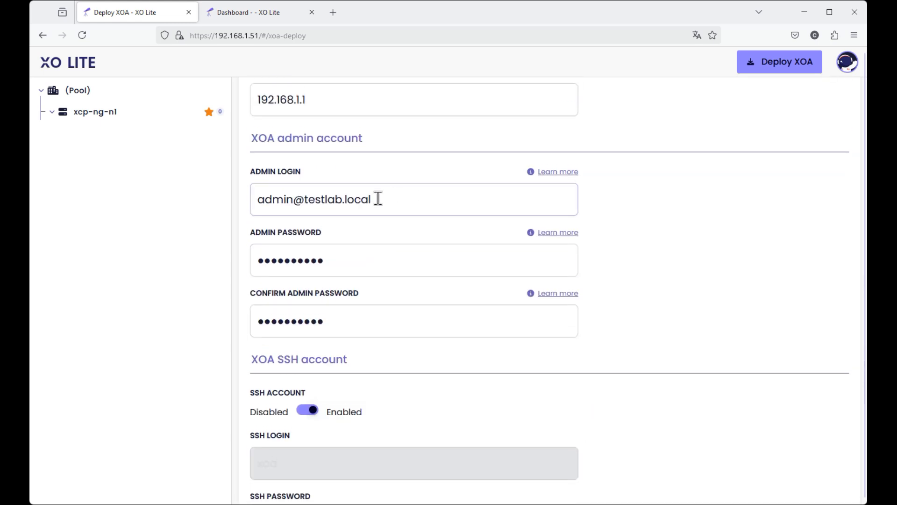
pyautogui.scroll(-3, 346, 433)
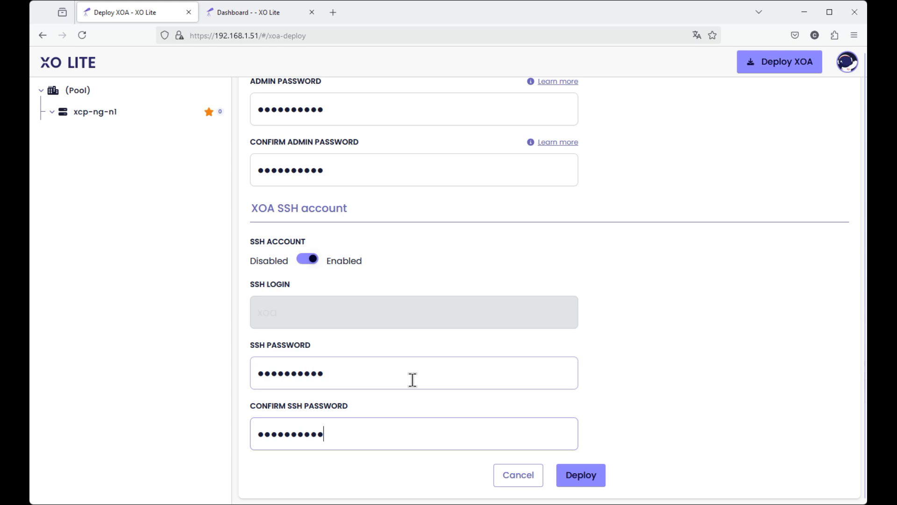
pyautogui.scroll(10, 715, 282)
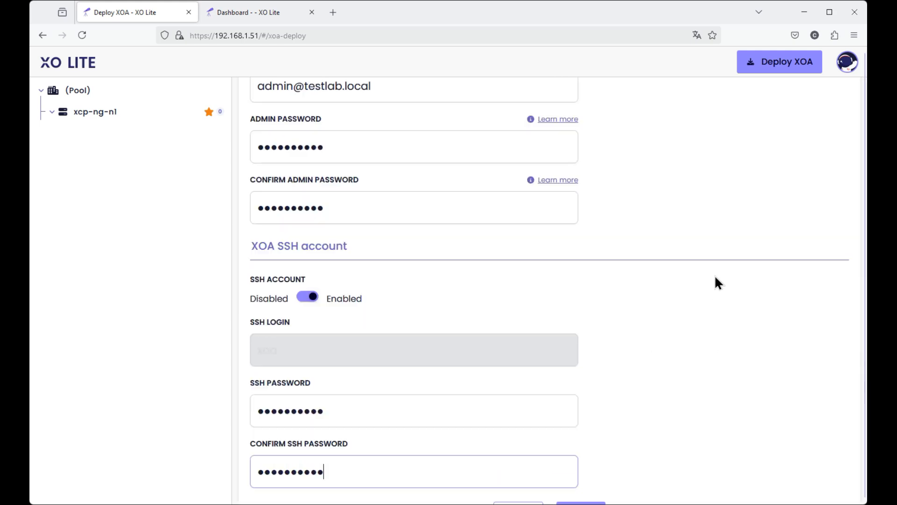
pyautogui.scroll(-10, 715, 281)
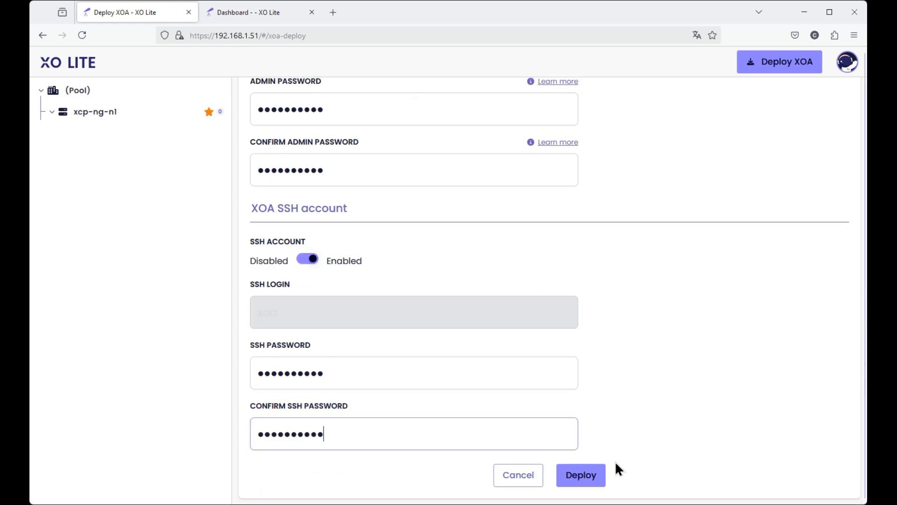
pyautogui.click(577, 473)
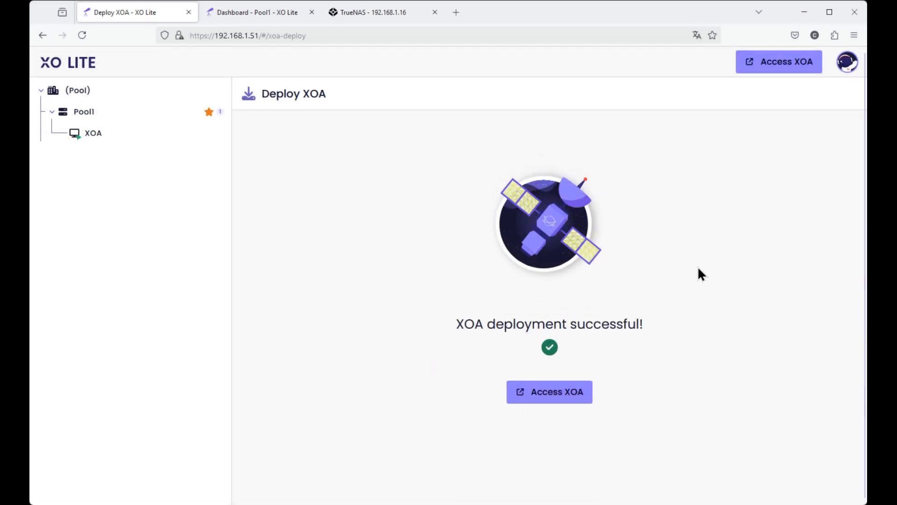
pyautogui.click(560, 394)
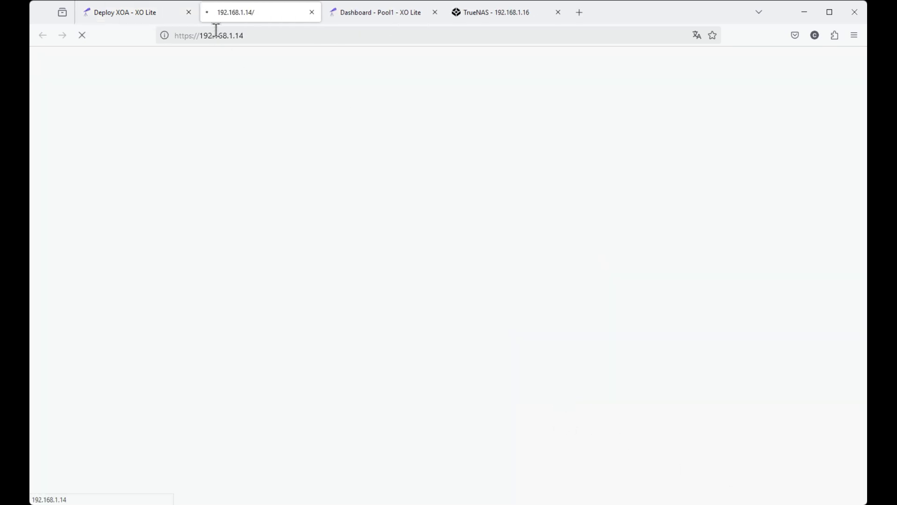
pyautogui.click(259, 36)
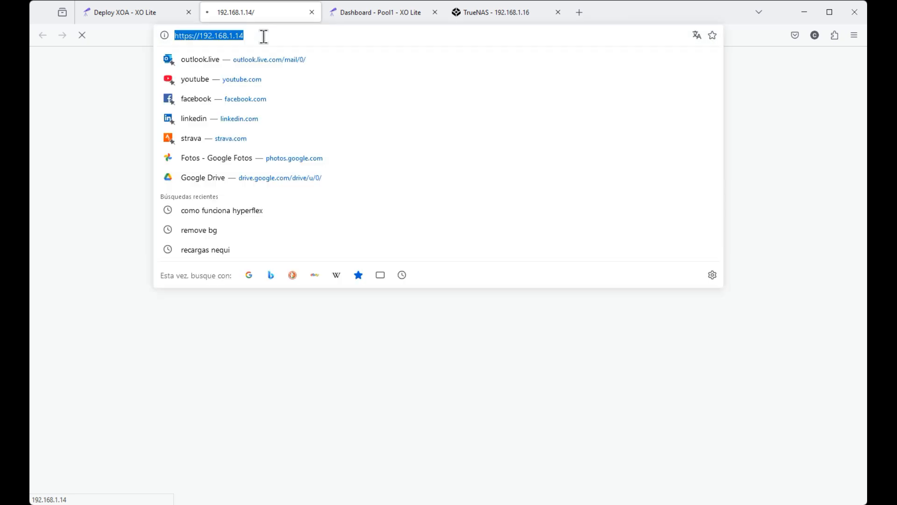
pyautogui.press('Right')
pyautogui.press('BackSpace')
pyautogui.press('BackSpace')
pyautogui.press('BackSpace')
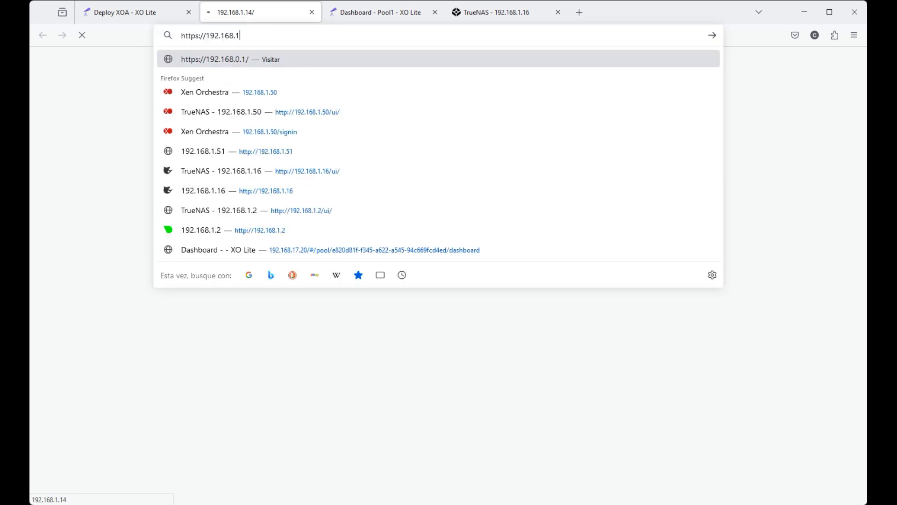
pyautogui.write('.50/')
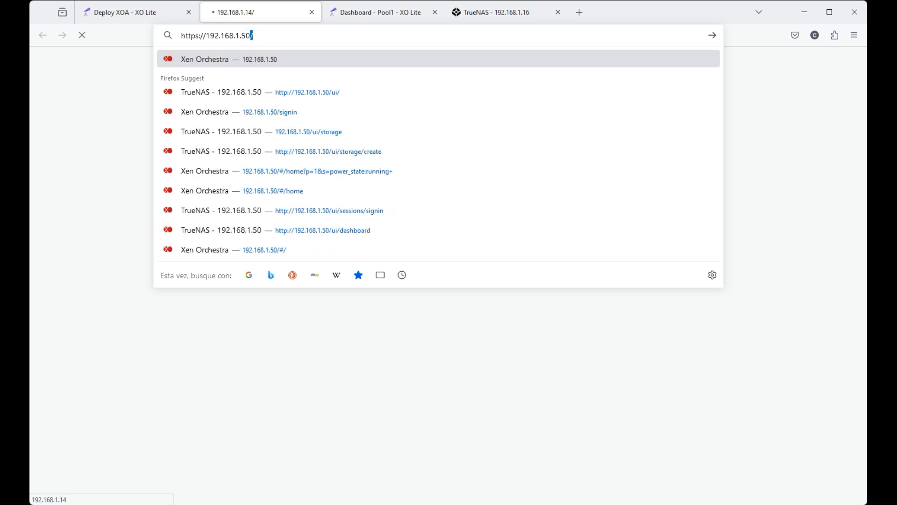
pyautogui.press('Return')
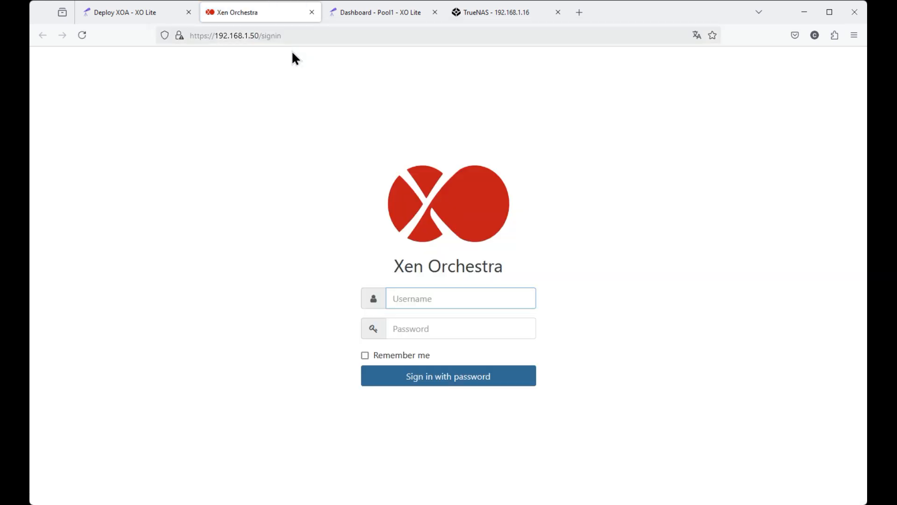
# Sign in to Xen Orchestra with the administrator's e-mail and the admin password.
pyautogui.click(607, 331)
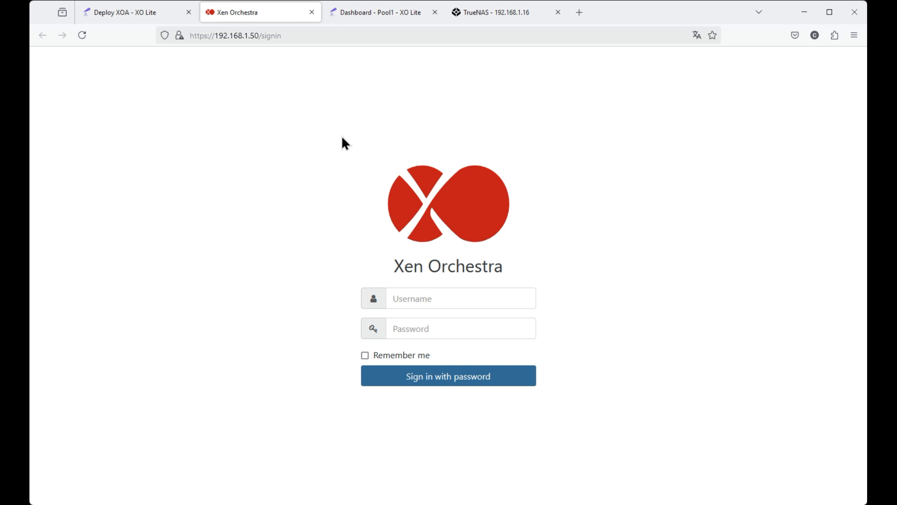
pyautogui.click(435, 300)
pyautogui.write('ad')
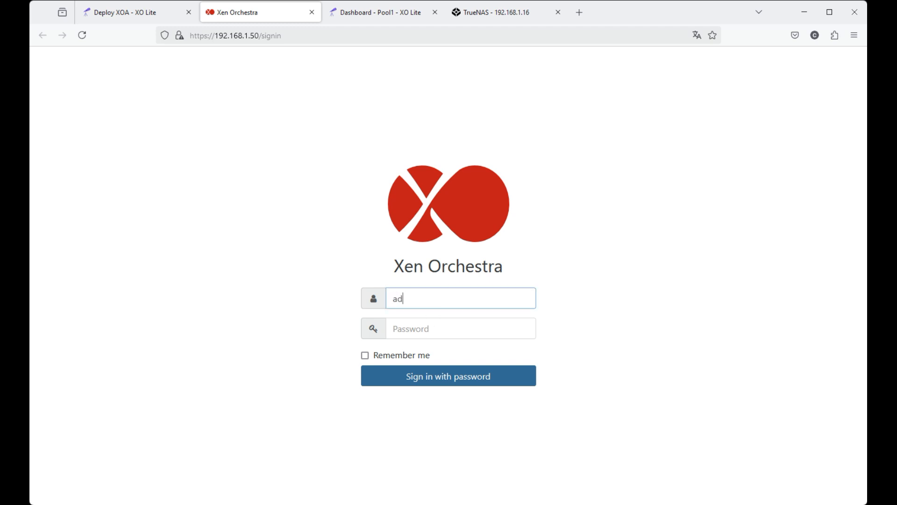
pyautogui.write('min@testlab.local')
pyautogui.click(446, 329)
pyautogui.write('********')
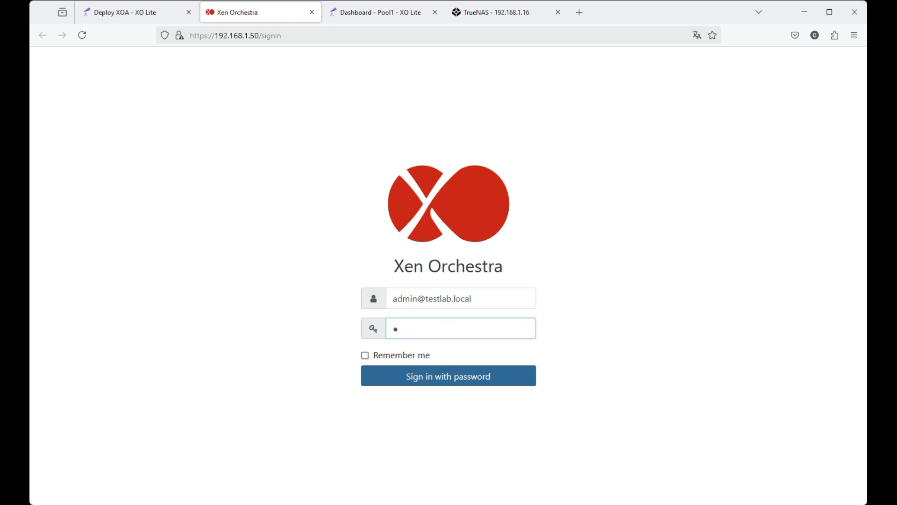
pyautogui.write('**')
pyautogui.click(482, 376)
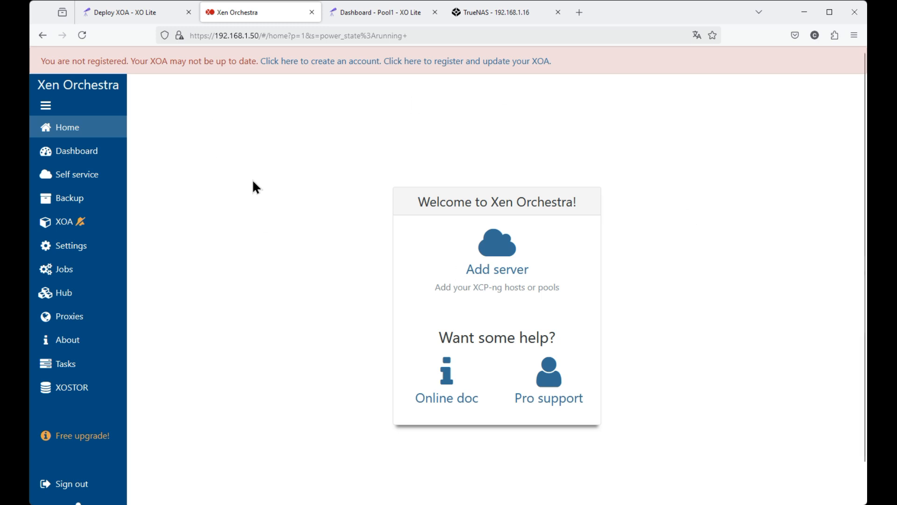
# Start adding a server in Xen Orchestra with the label xcp-ng-n1 and the address 192.168.1.51.
pyautogui.click(508, 261)
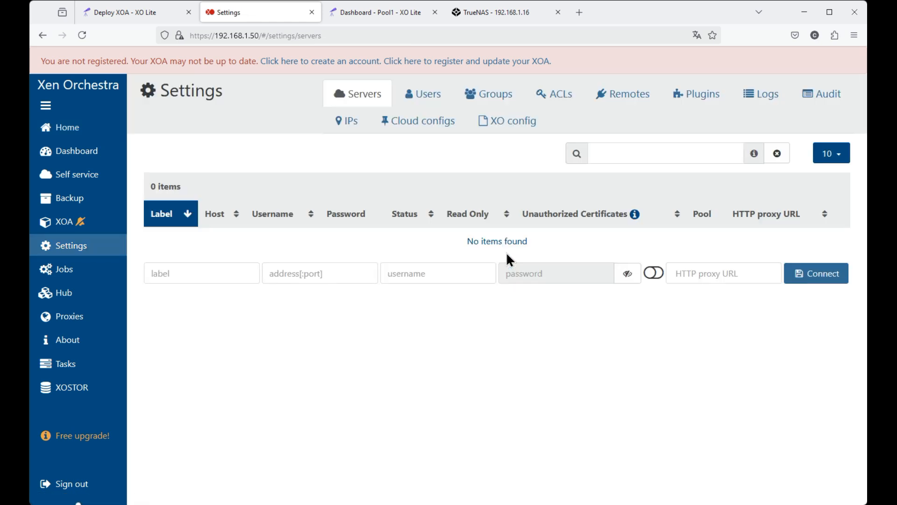
pyautogui.click(158, 273)
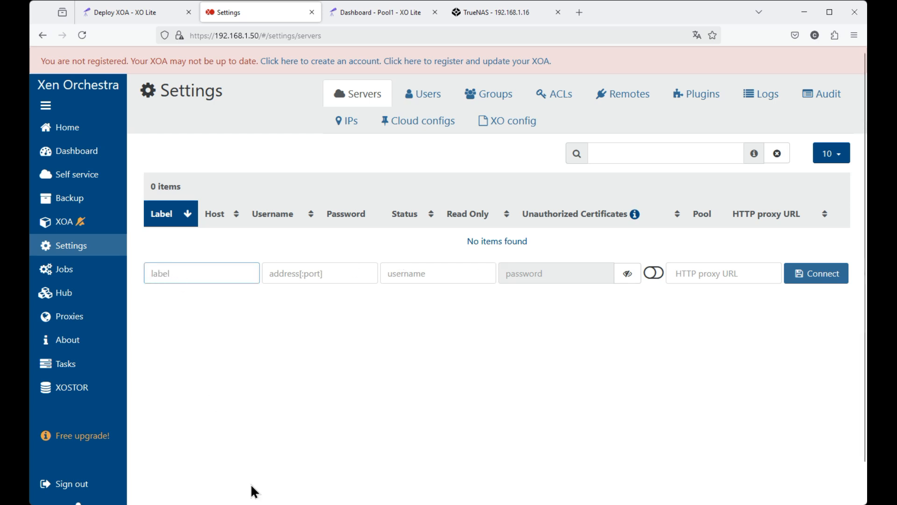
pyautogui.write('xcp')
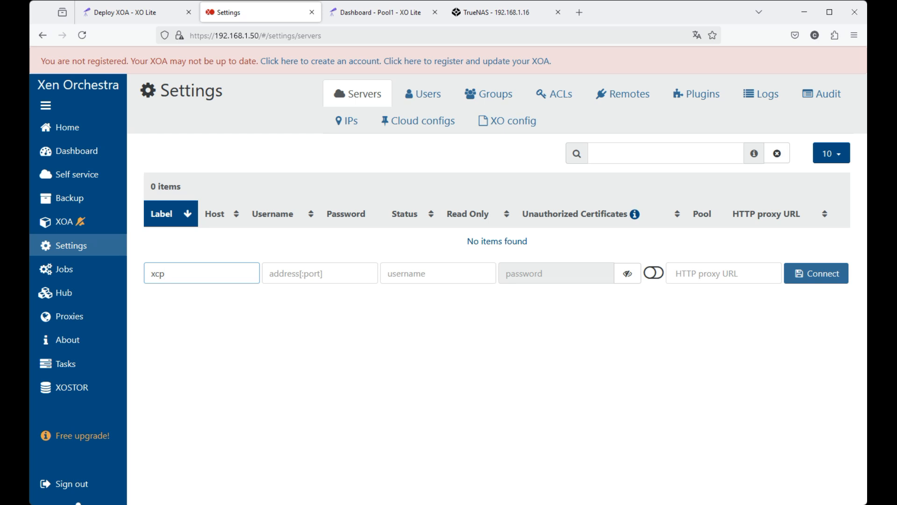
pyautogui.write('-ng-n1')
pyautogui.click(273, 275)
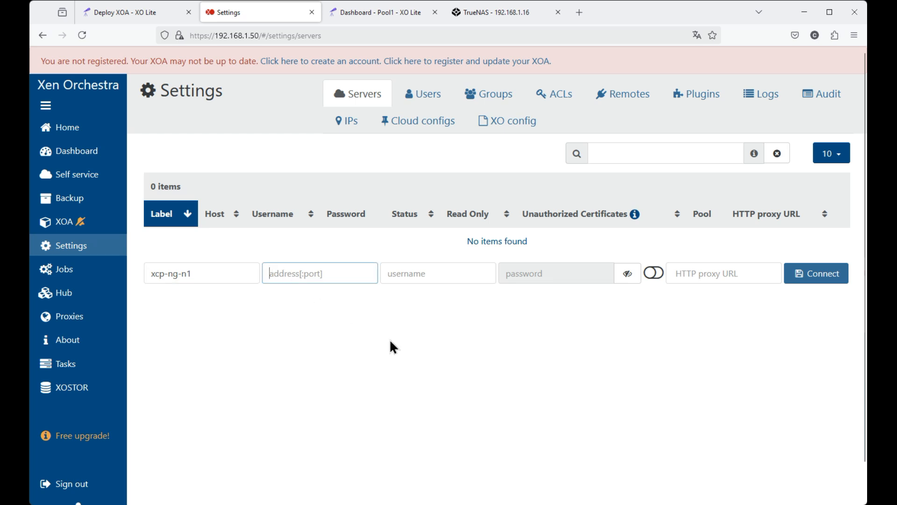
pyautogui.write('192.168.1.51')
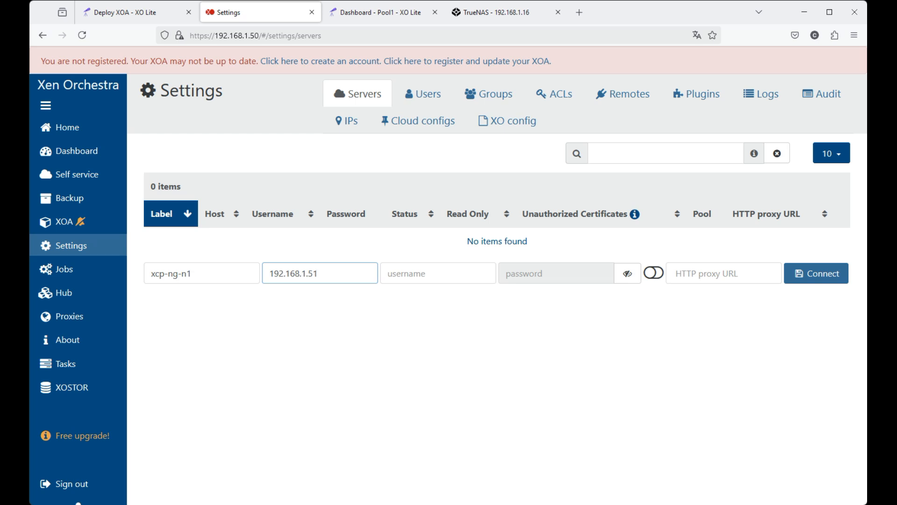
# Enter username root and the host password for 192.168.1.51, allow unauthorized certificates, and connect the server.
pyautogui.click(420, 273)
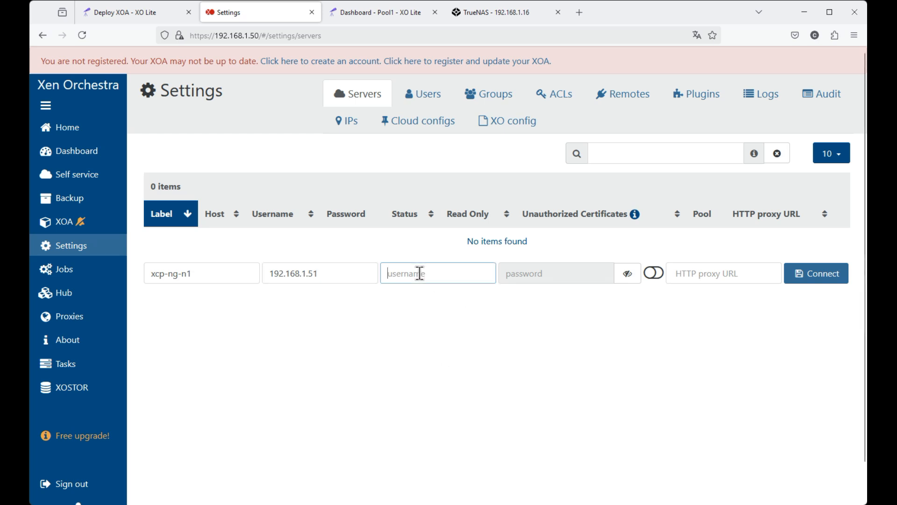
pyautogui.write('root')
pyautogui.click(528, 274)
pyautogui.write('root••••••')
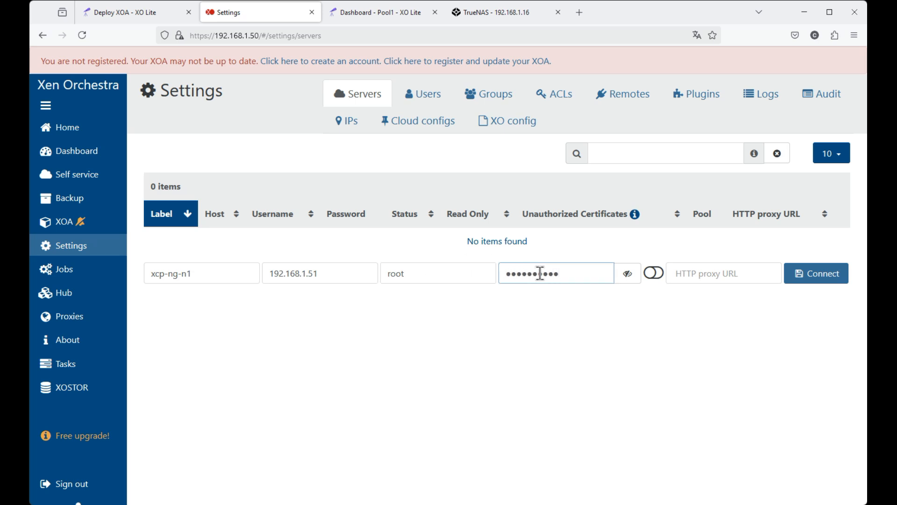
pyautogui.click(655, 276)
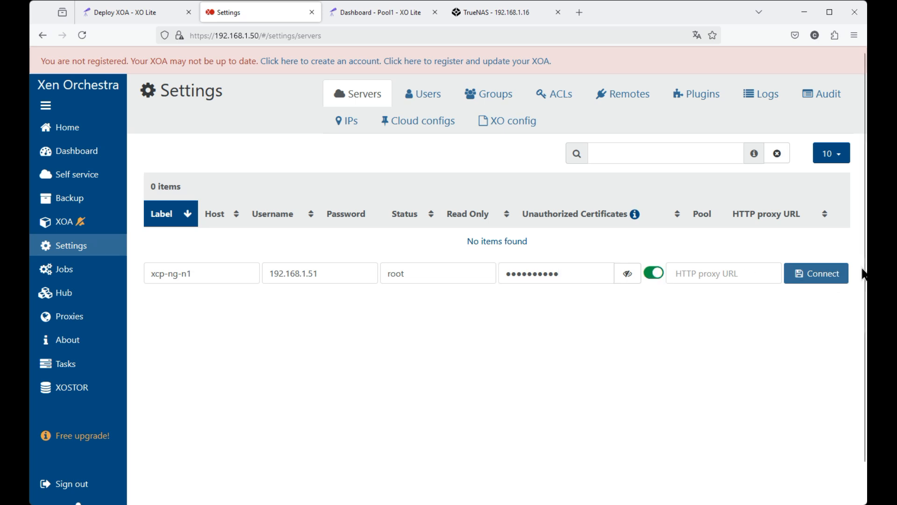
pyautogui.click(835, 279)
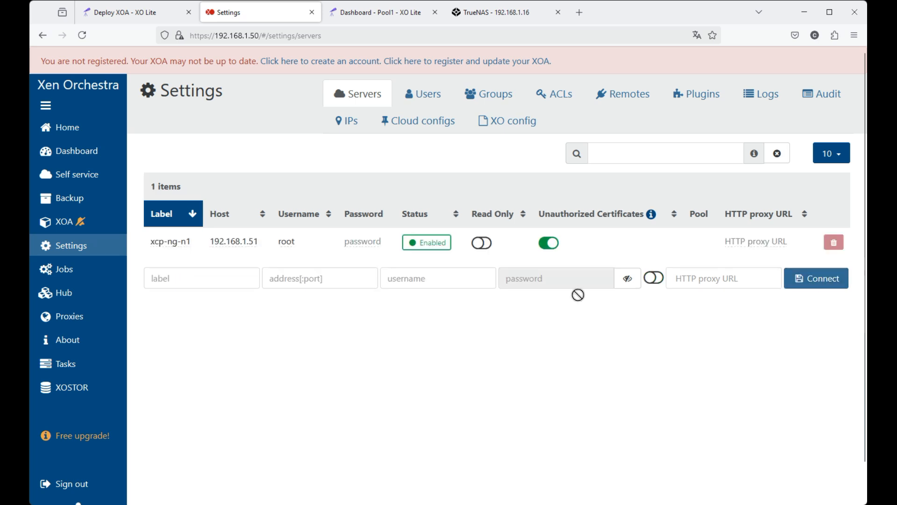
# Fill in a second server entry with the label xcp-ng-n1 and the address 192.168.1.52.
pyautogui.click(167, 276)
pyautogui.write('xcp-ng-n1')
pyautogui.click(300, 278)
pyautogui.write('192.168.1.52')
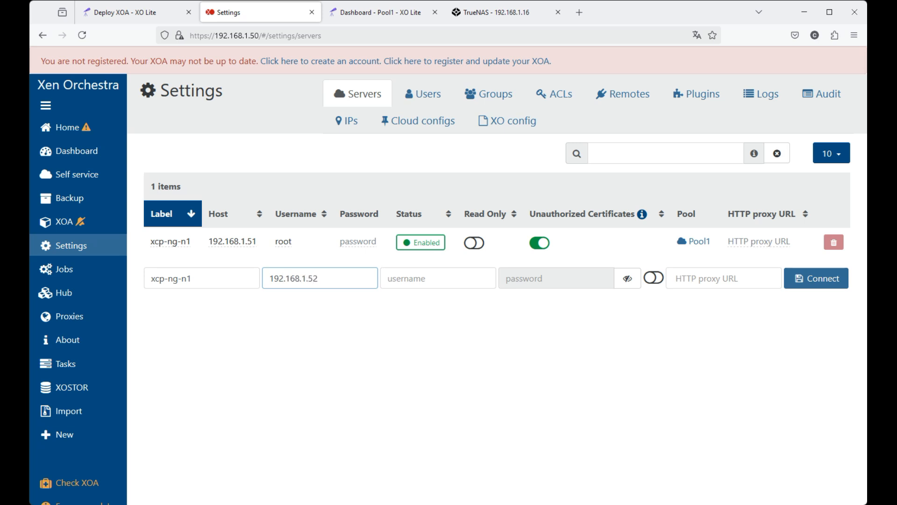
# Enter username root and the host password for 192.168.1.52, allow unauthorized certificates, and connect the server.
pyautogui.click(411, 278)
pyautogui.write('root')
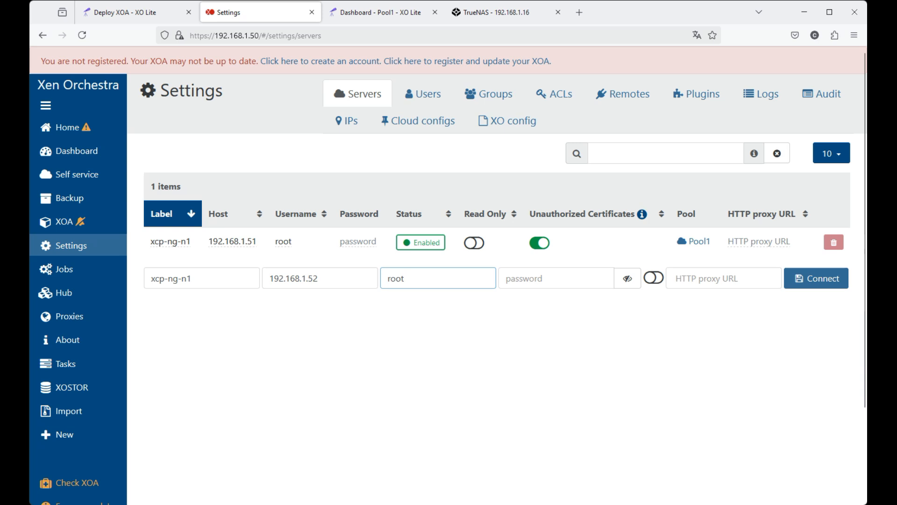
pyautogui.click(531, 275)
pyautogui.write('p••••••••')
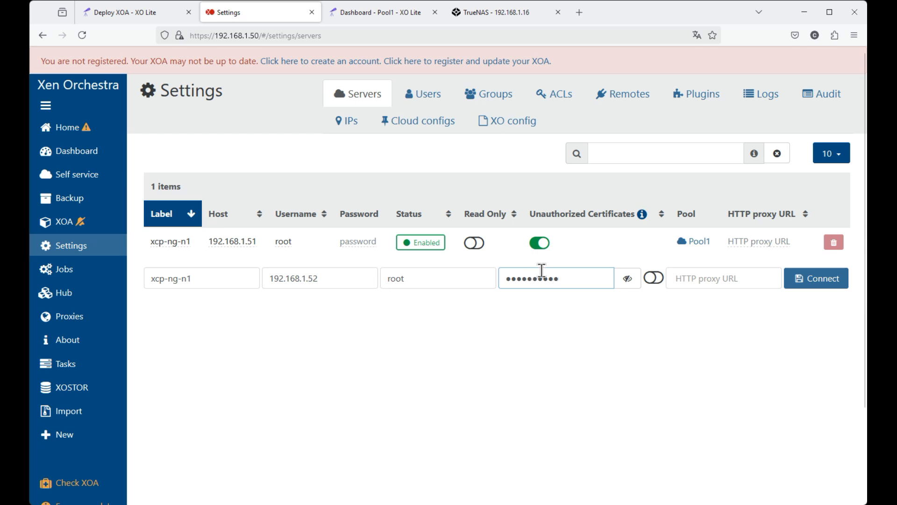
pyautogui.click(653, 275)
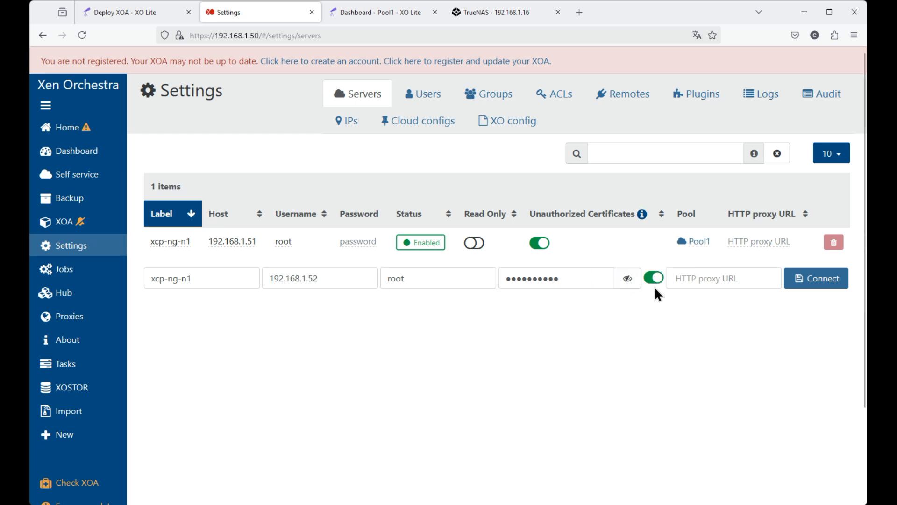
pyautogui.click(808, 283)
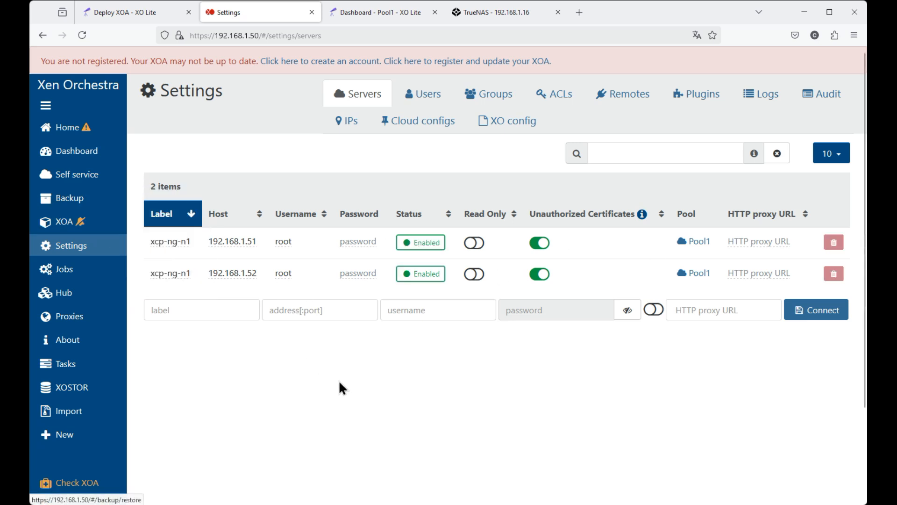
pyautogui.click(172, 242)
pyautogui.click(230, 241)
pyautogui.click(390, 351)
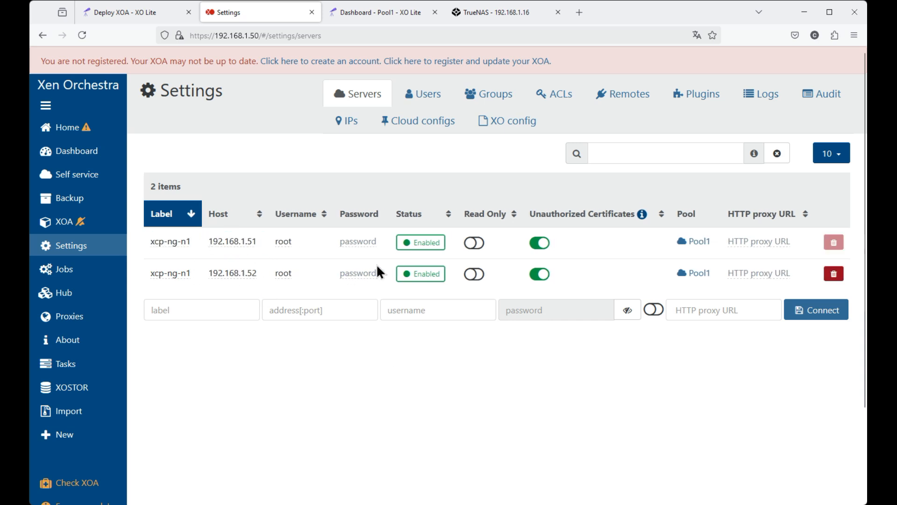
# Open the list of hosts and inspect the extra details of the host at 192.168.1.51.
pyautogui.moveTo(87, 127)
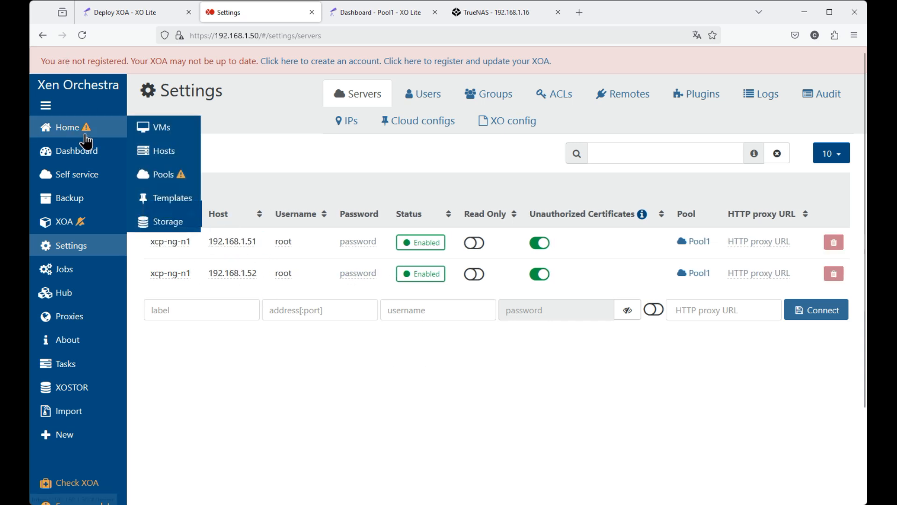
pyautogui.click(180, 151)
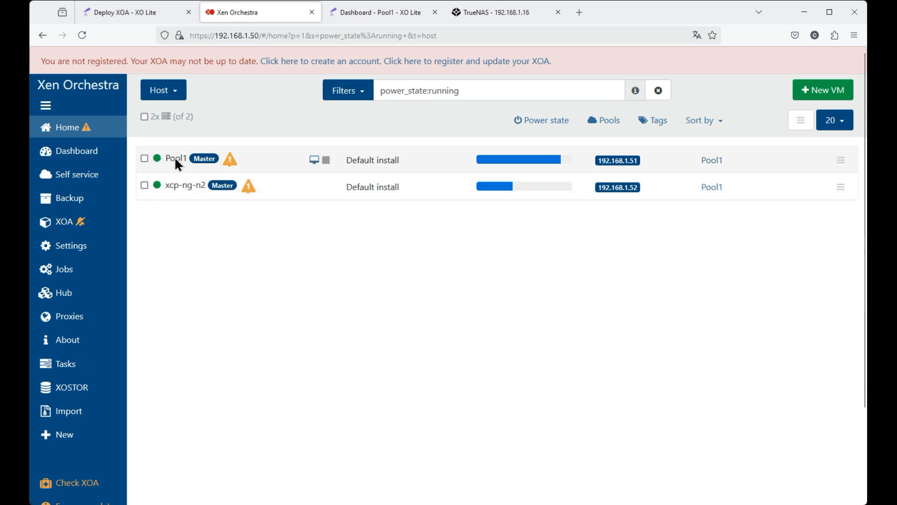
pyautogui.click(841, 161)
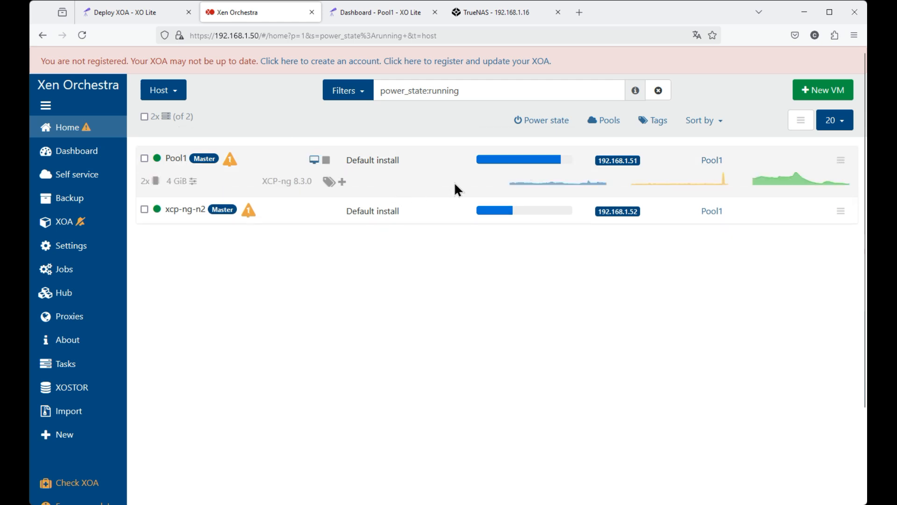
pyautogui.click(841, 162)
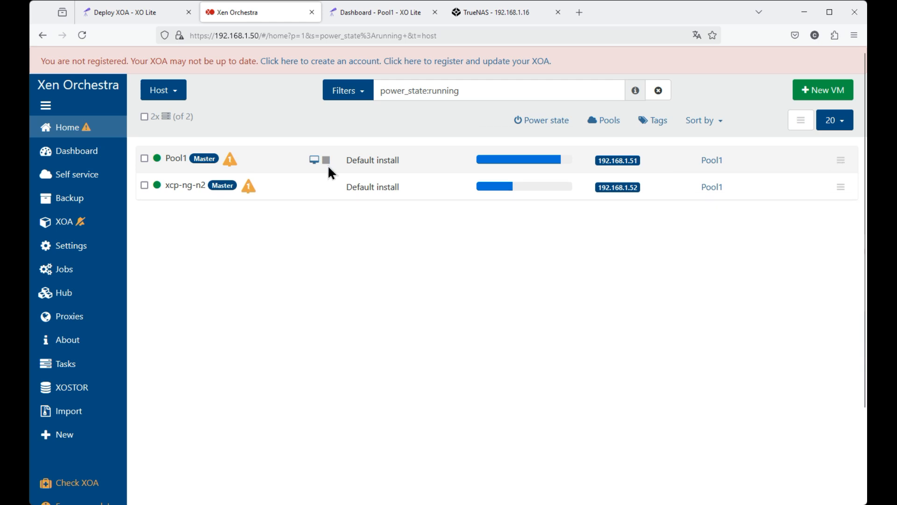
# Open the host at 192.168.1.51 and rename it to Cluster.
pyautogui.click(178, 158)
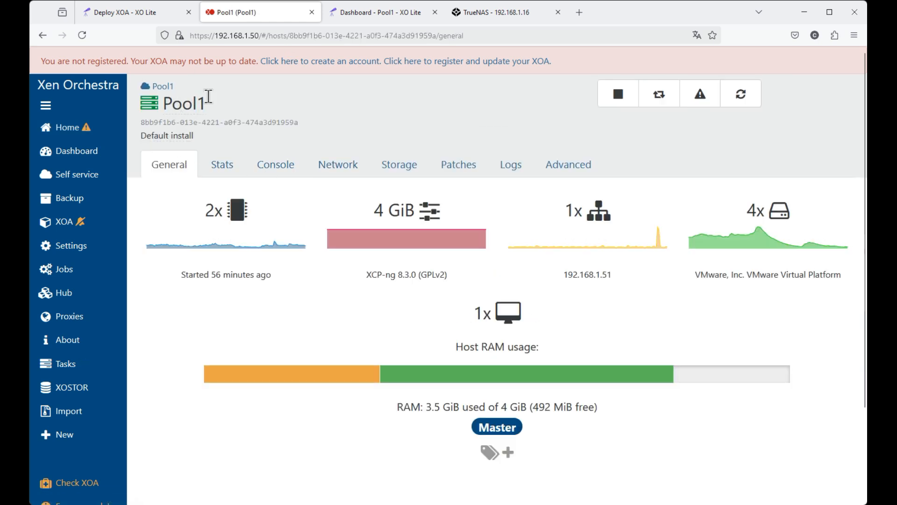
pyautogui.click(208, 95)
pyautogui.moveTo(212, 108); pyautogui.dragTo(107, 93)
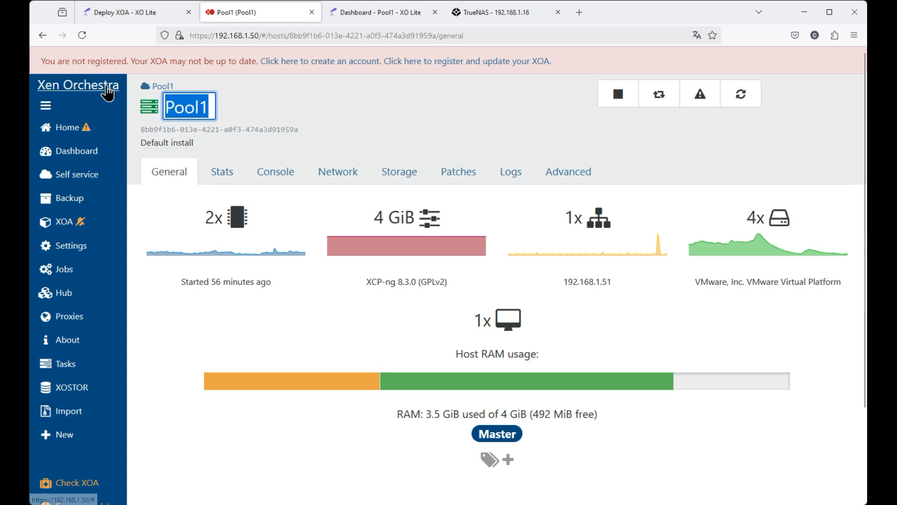
pyautogui.write('Cluster')
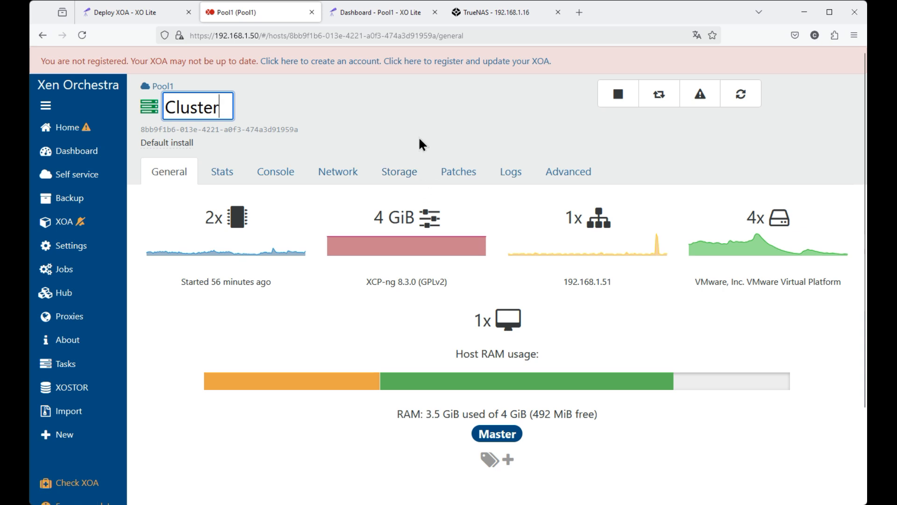
pyautogui.press('Return')
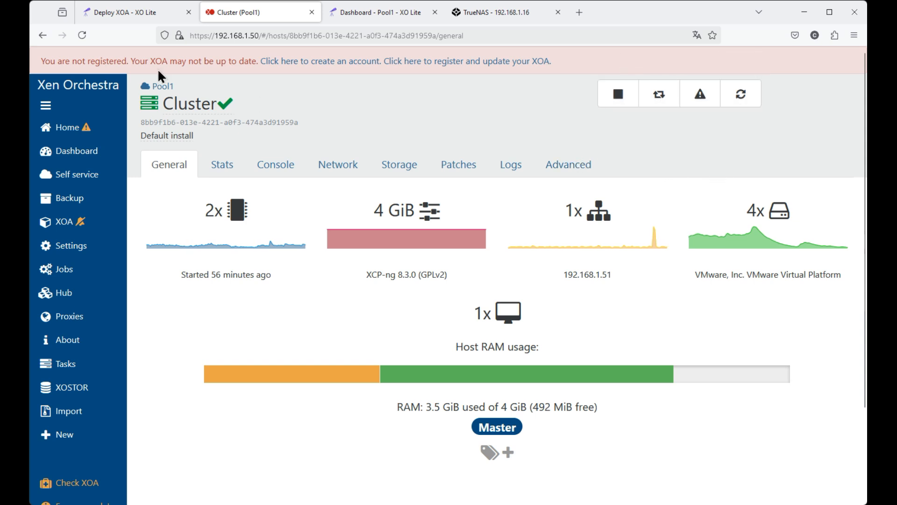
# Open the first Pool1 in the list of pools and add the host xcp-ng-n2 to it.
pyautogui.moveTo(68, 132)
pyautogui.click(162, 174)
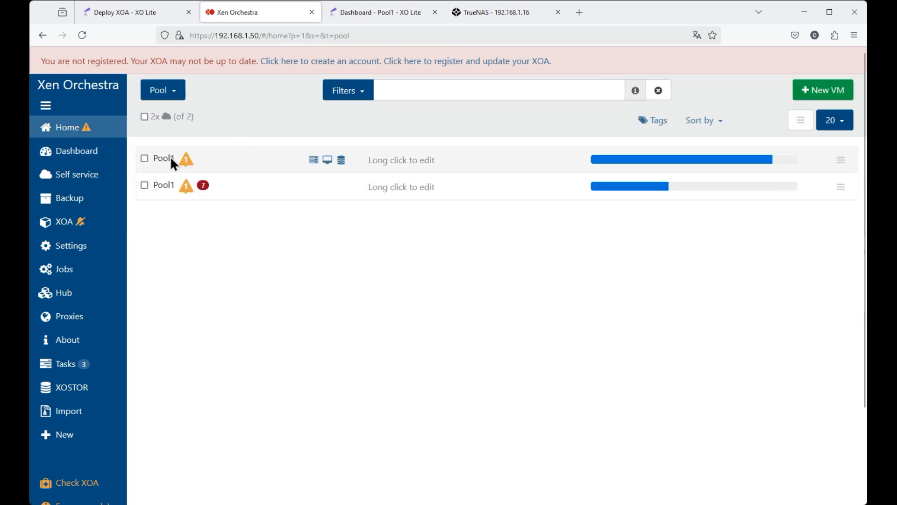
pyautogui.click(162, 159)
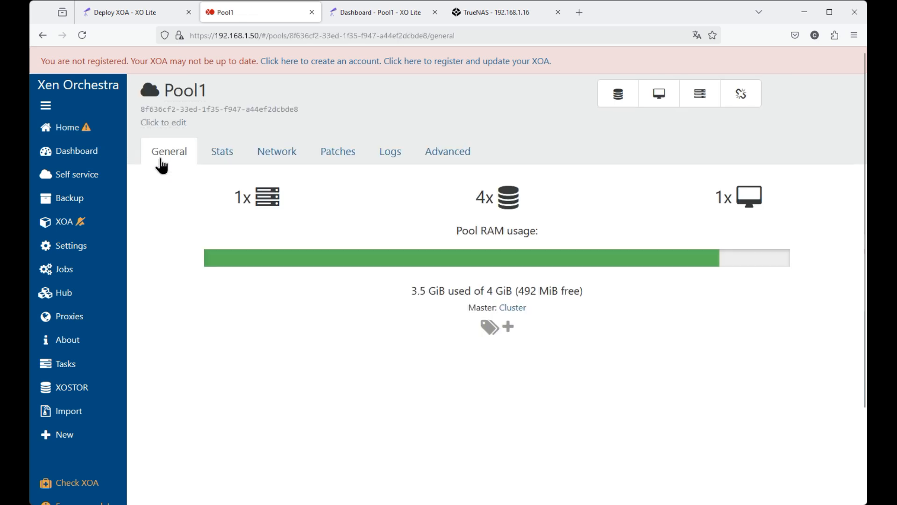
pyautogui.click(708, 99)
pyautogui.click(540, 122)
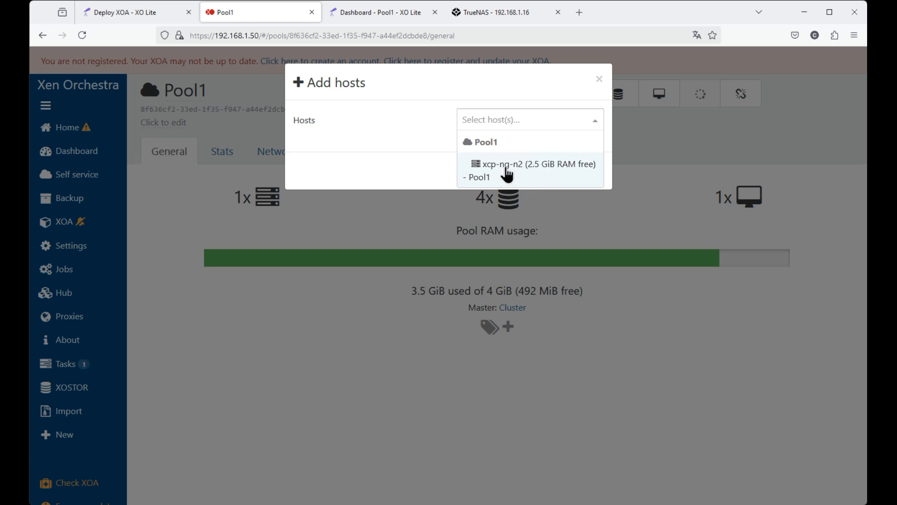
pyautogui.click(507, 175)
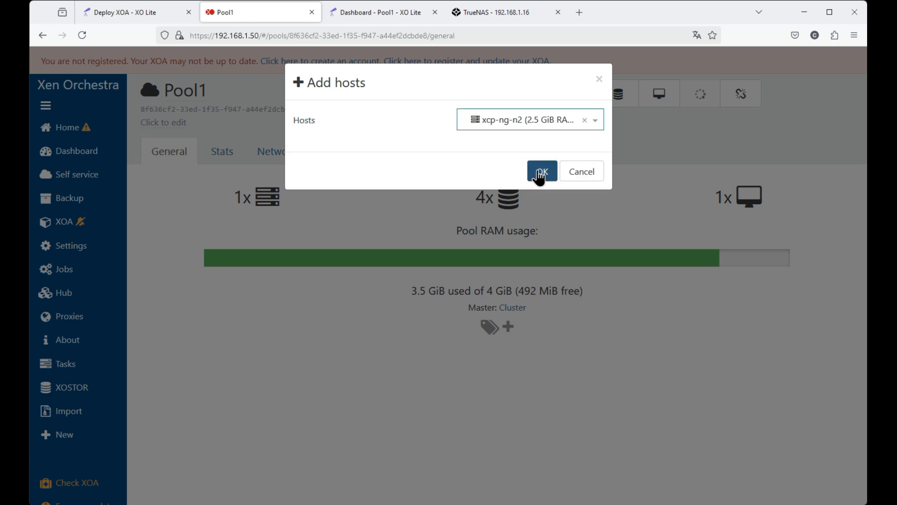
pyautogui.click(541, 173)
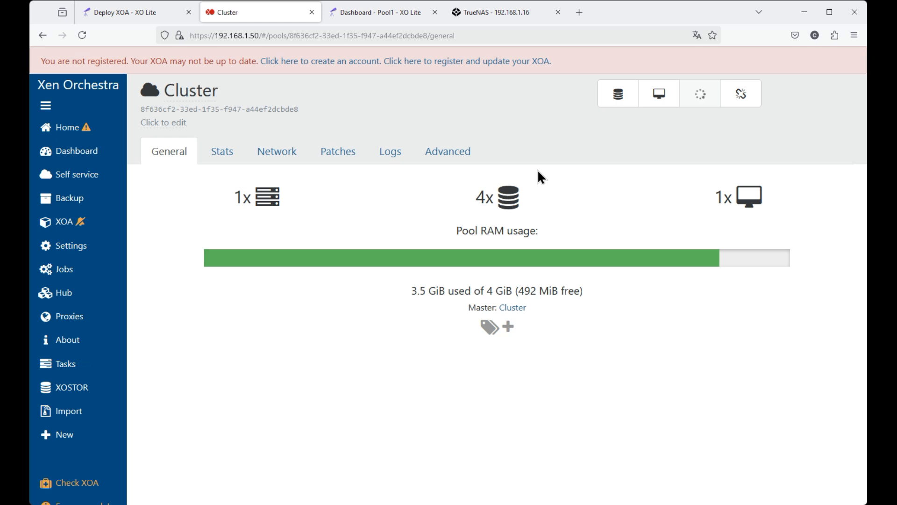
# Check the list of running hosts and examine the general information of the Cluster host.
pyautogui.click(69, 129)
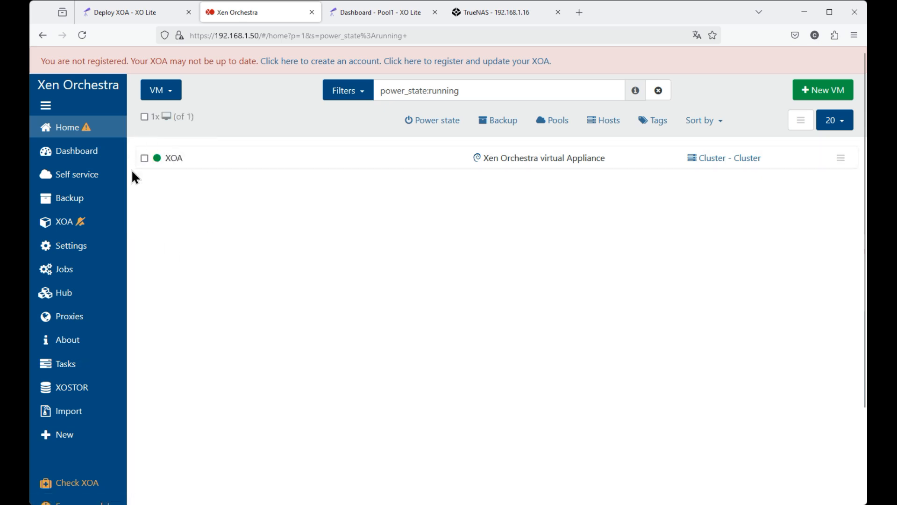
pyautogui.moveTo(65, 125)
pyautogui.click(166, 155)
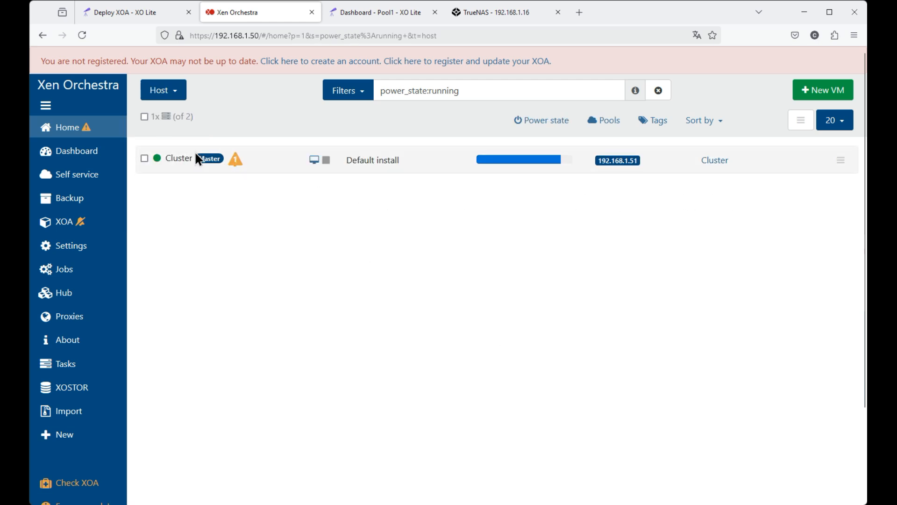
pyautogui.click(182, 158)
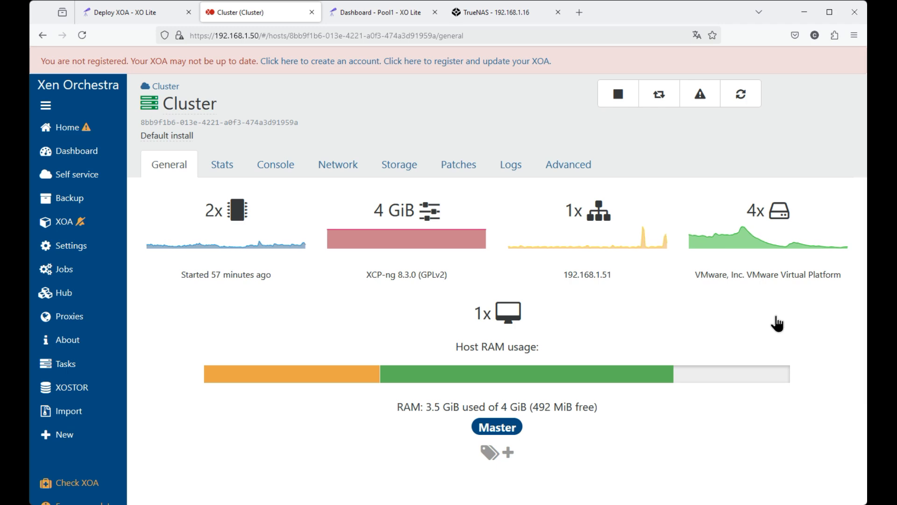
pyautogui.scroll(-2, 777, 323)
pyautogui.scroll(2, 776, 317)
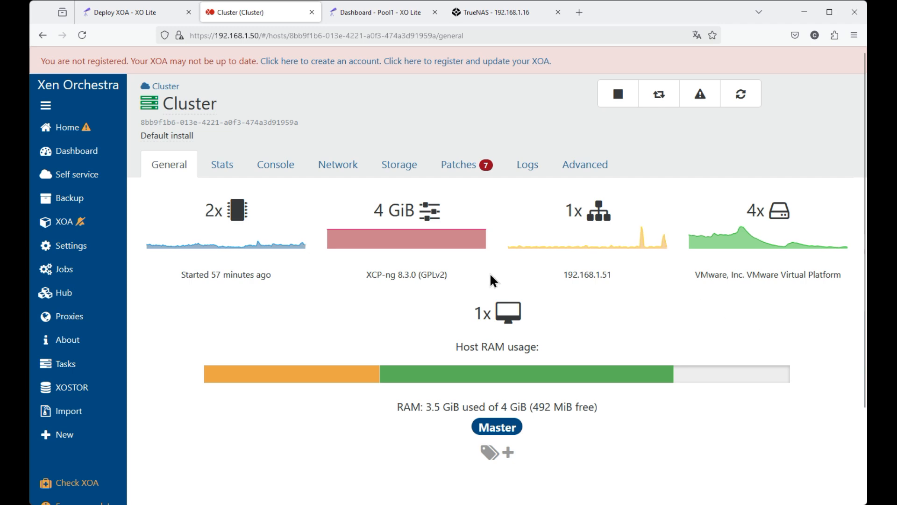
# Dismiss the sign-in prompt of XO Lite at 192.168.1.52 and check the pool's hosts in XO Lite at 192.168.1.51.
pyautogui.hotkey('ctrl', 'Tab')
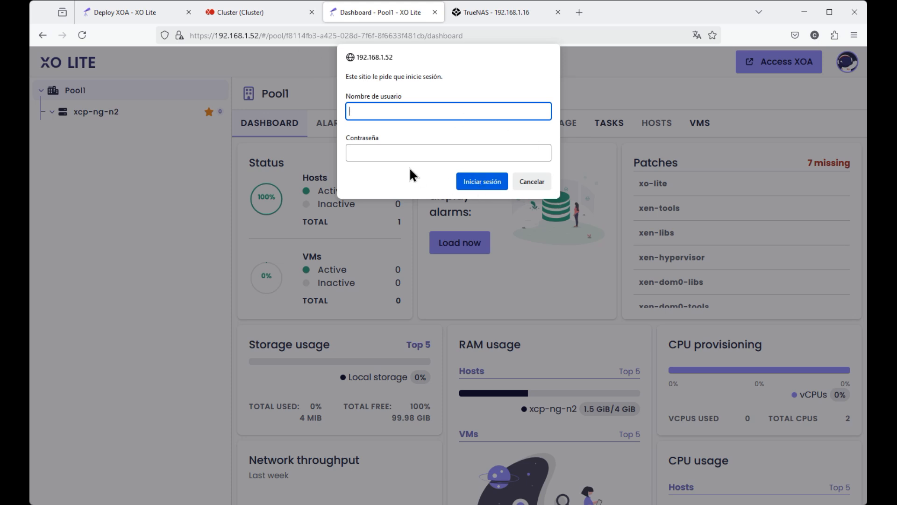
pyautogui.click(532, 183)
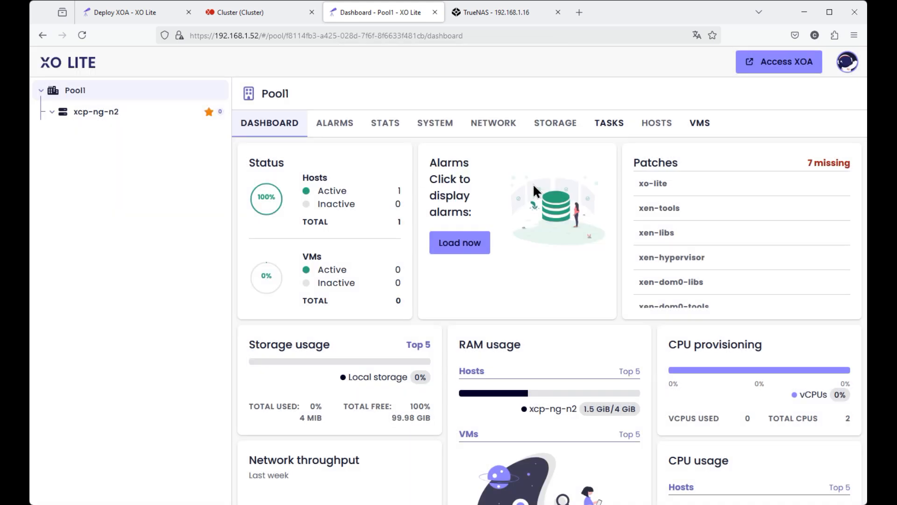
pyautogui.click(123, 17)
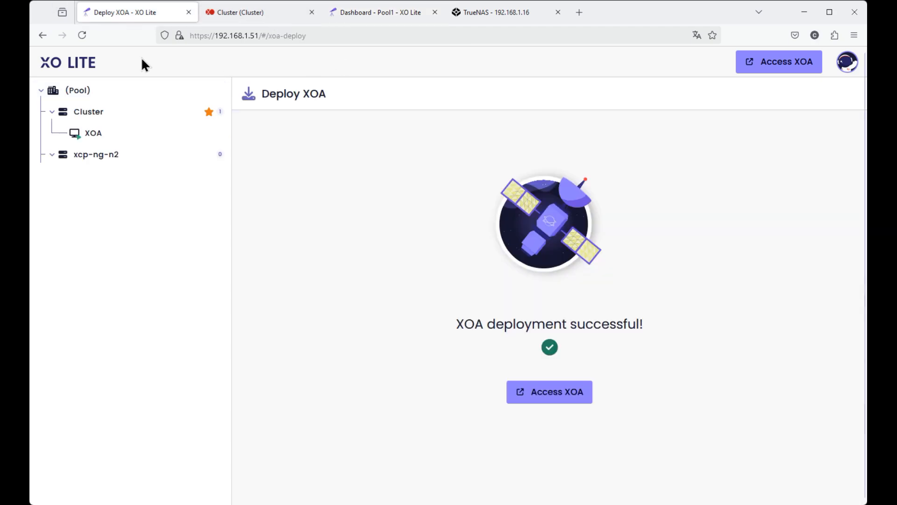
# Return to Xen Orchestra and examine the general information and RAM usage of the Cluster host.
pyautogui.click(240, 19)
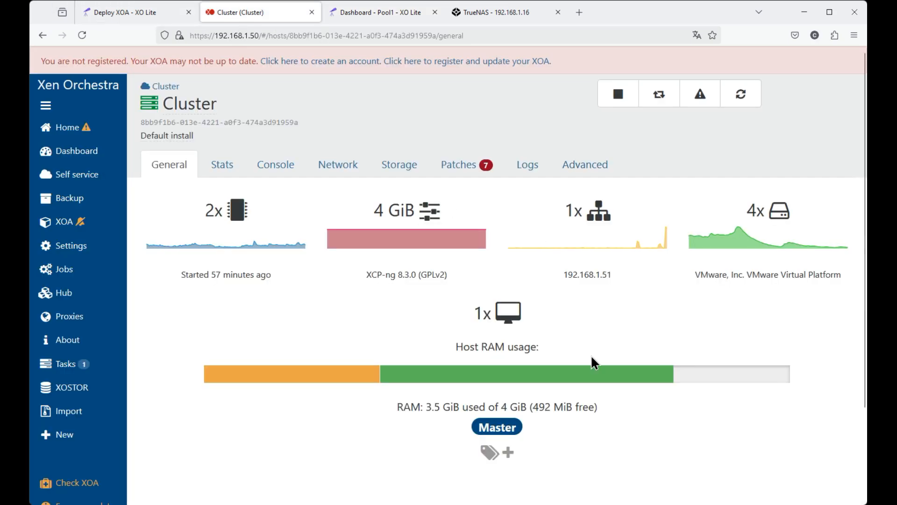
pyautogui.scroll(-2, 591, 355)
pyautogui.scroll(2, 637, 365)
pyautogui.scroll(-2, 638, 362)
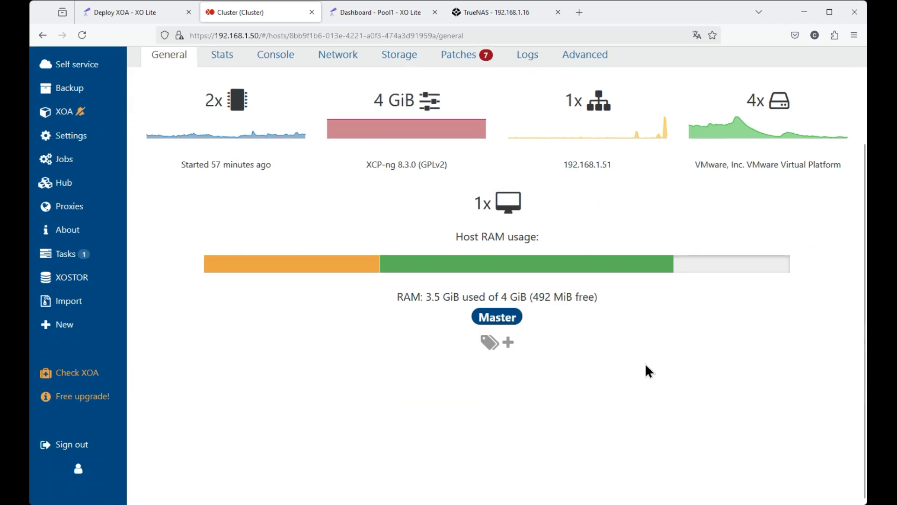
pyautogui.scroll(3, 646, 364)
pyautogui.scroll(-3, 549, 221)
# Open the Cluster pool, check its general information and list all of its storage.
pyautogui.moveTo(541, 270)
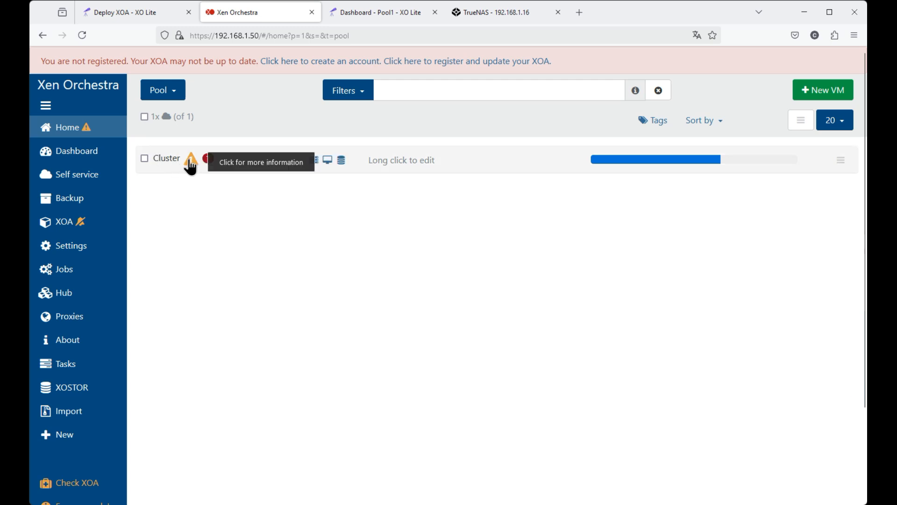
pyautogui.click(171, 161)
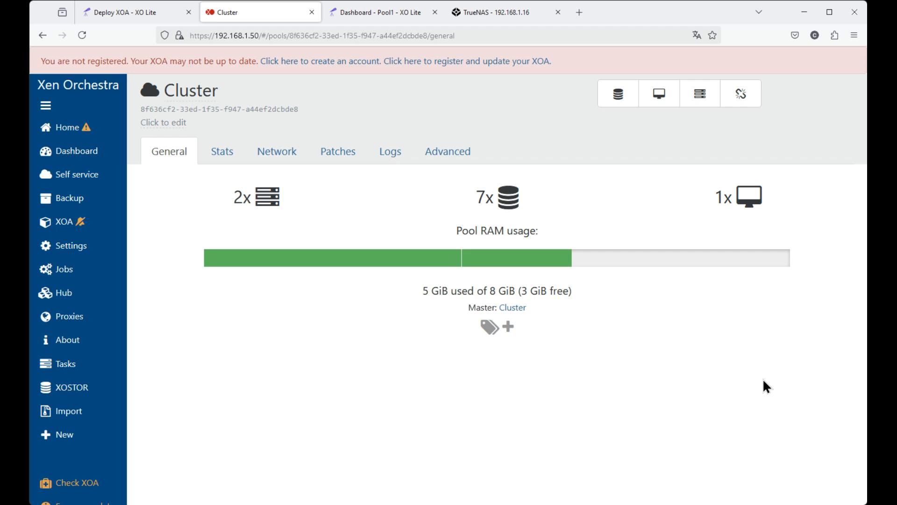
pyautogui.scroll(-2, 767, 386)
pyautogui.scroll(2, 766, 386)
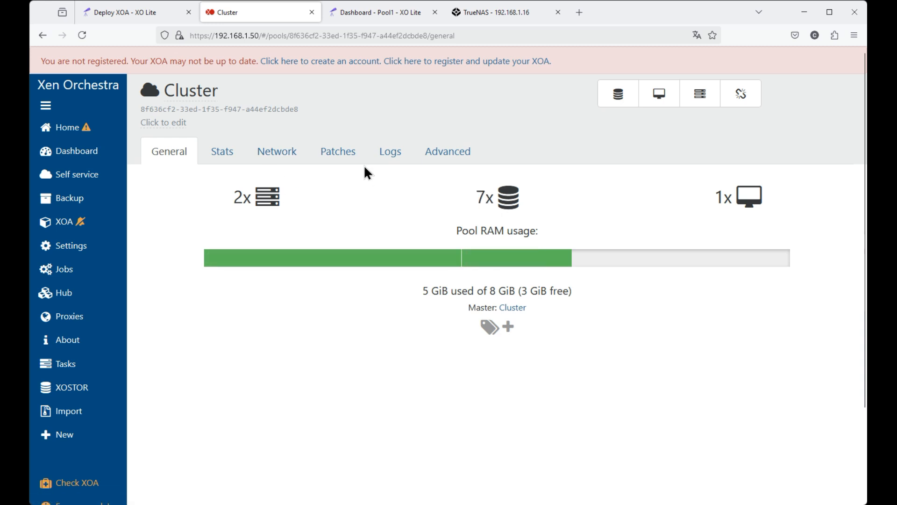
pyautogui.click(508, 197)
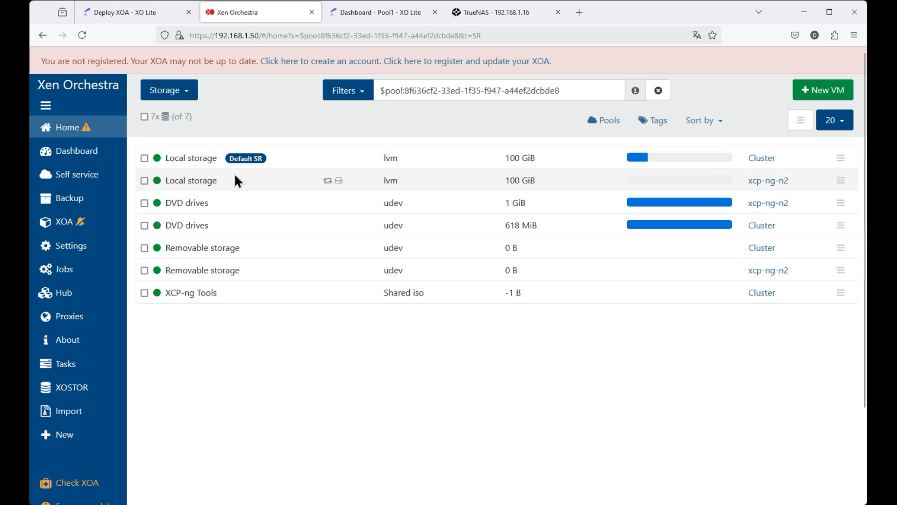
# Start a new storage repository on the Cluster host and name it Datastore1.
pyautogui.moveTo(70, 448)
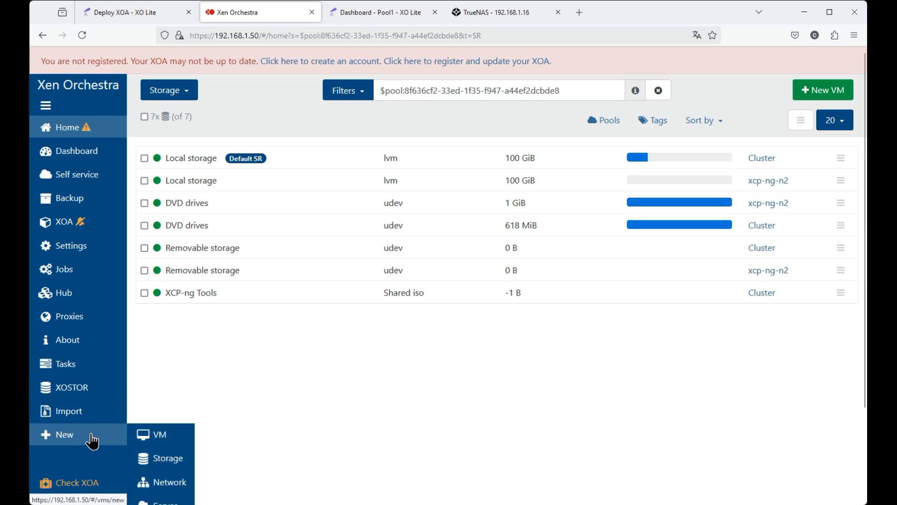
pyautogui.click(161, 461)
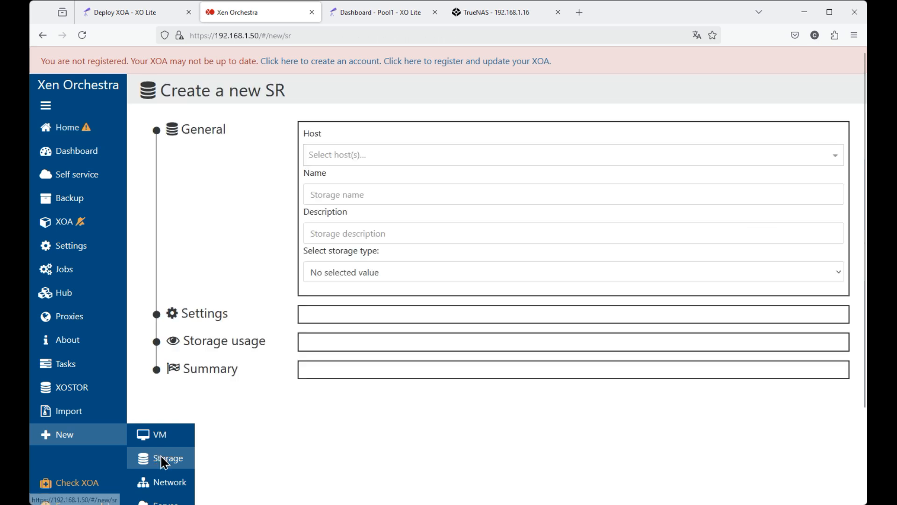
pyautogui.click(330, 156)
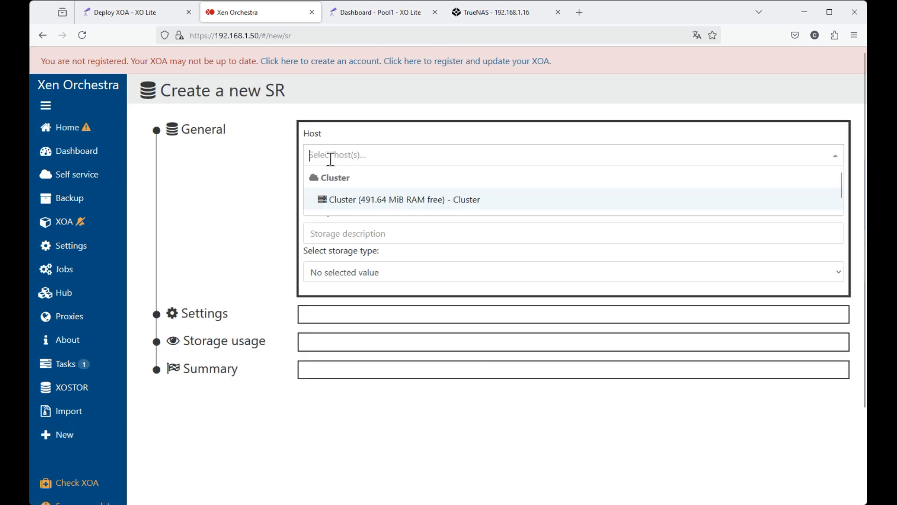
pyautogui.click(357, 205)
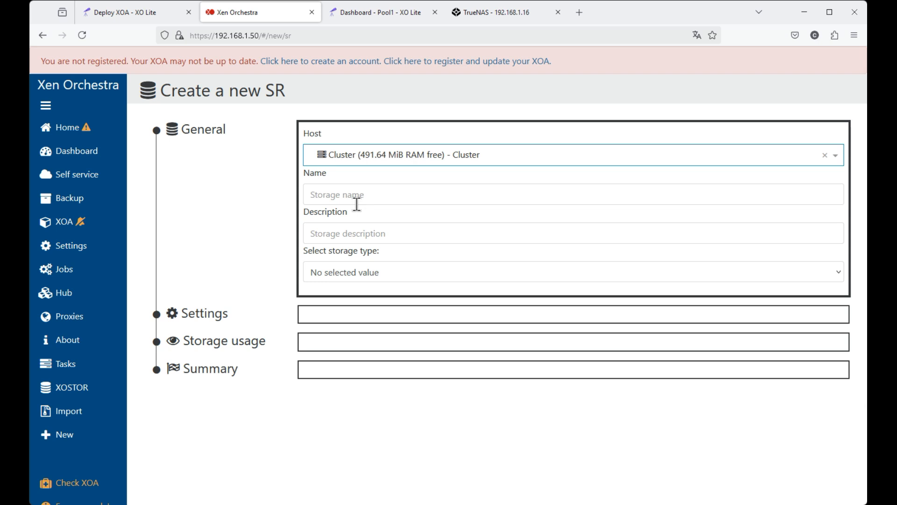
pyautogui.click(335, 195)
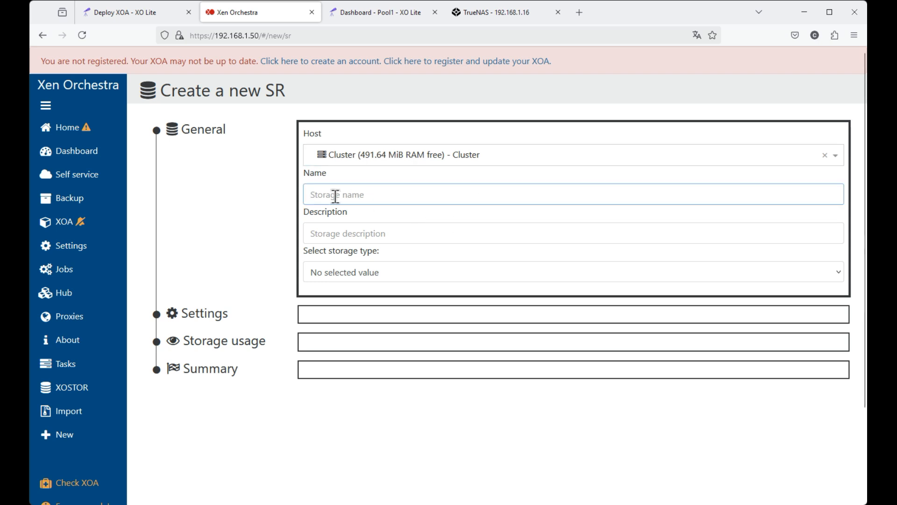
pyautogui.write('Datastore1')
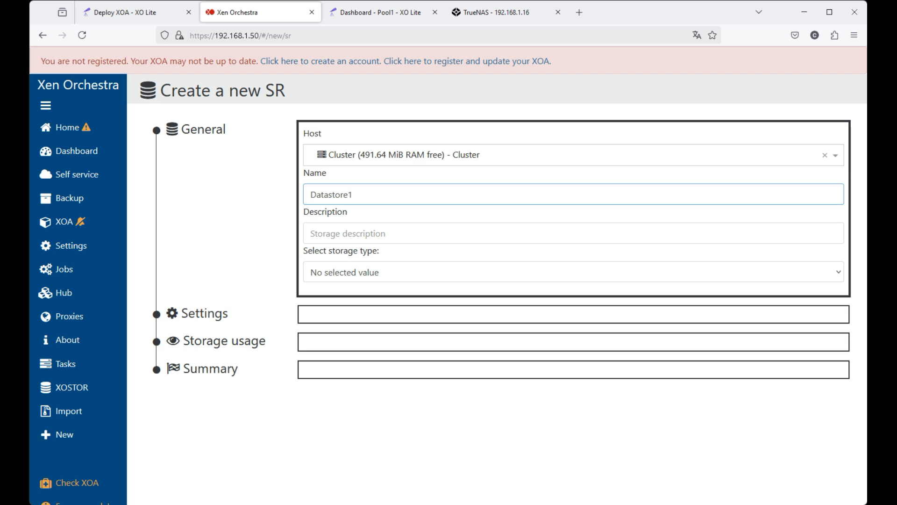
# Enter the storage description Almacenamiento Compartido and set the storage type to NFS.
pyautogui.click(330, 234)
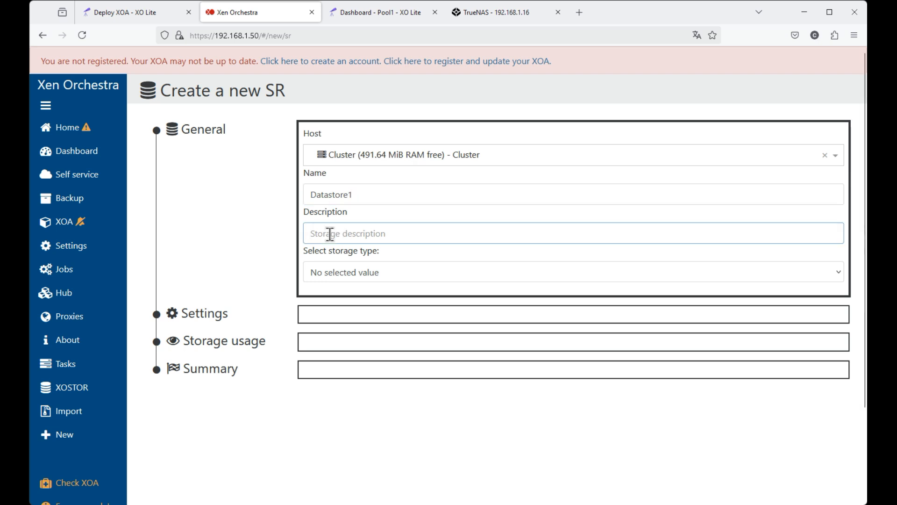
pyautogui.write('Al')
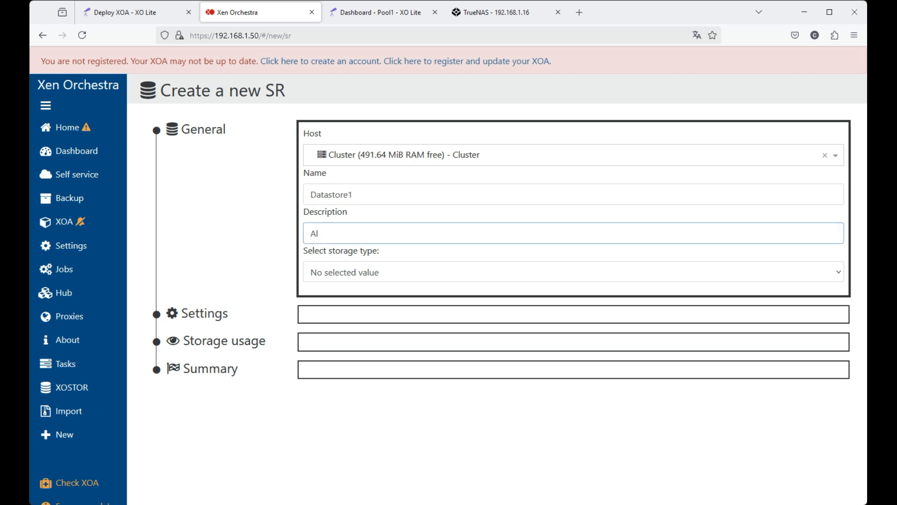
pyautogui.write('macenamiento Compartido')
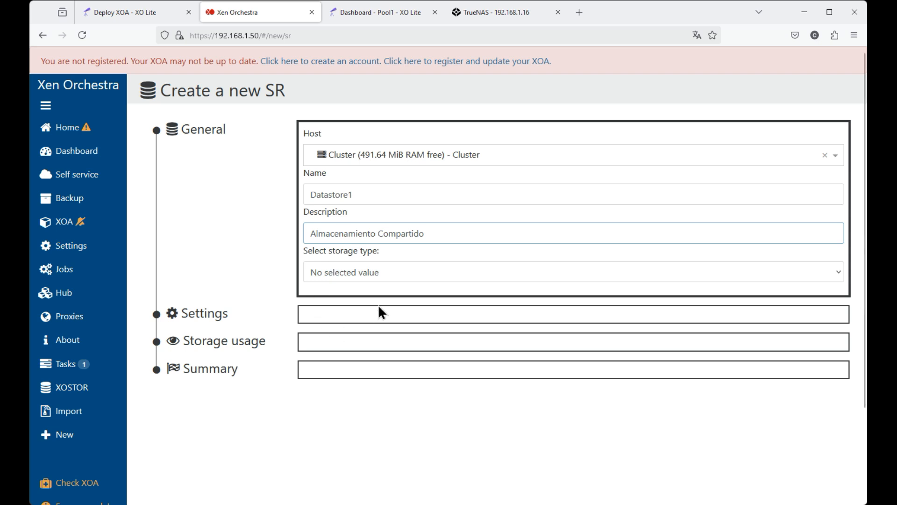
pyautogui.click(349, 272)
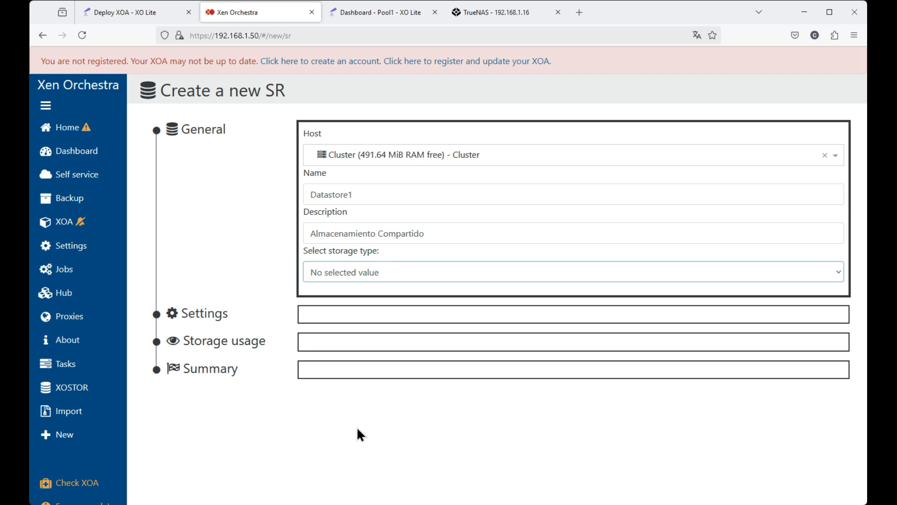
pyautogui.click(339, 398)
# Set the NFS server to 192.168.1.16, keep the NFS options empty, and search the server for its shared paths.
pyautogui.scroll(-3, 509, 383)
pyautogui.scroll(3, 381, 327)
pyautogui.scroll(-3, 381, 331)
pyautogui.click(366, 229)
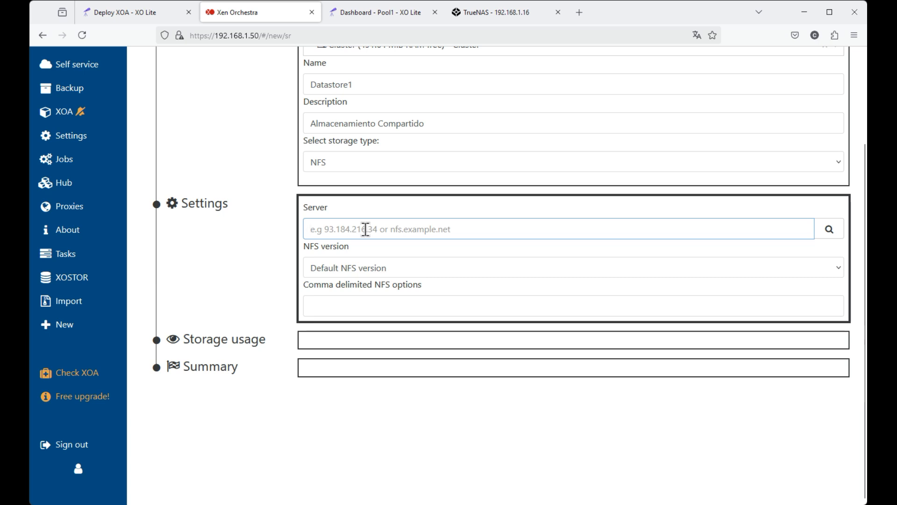
pyautogui.write('192.168')
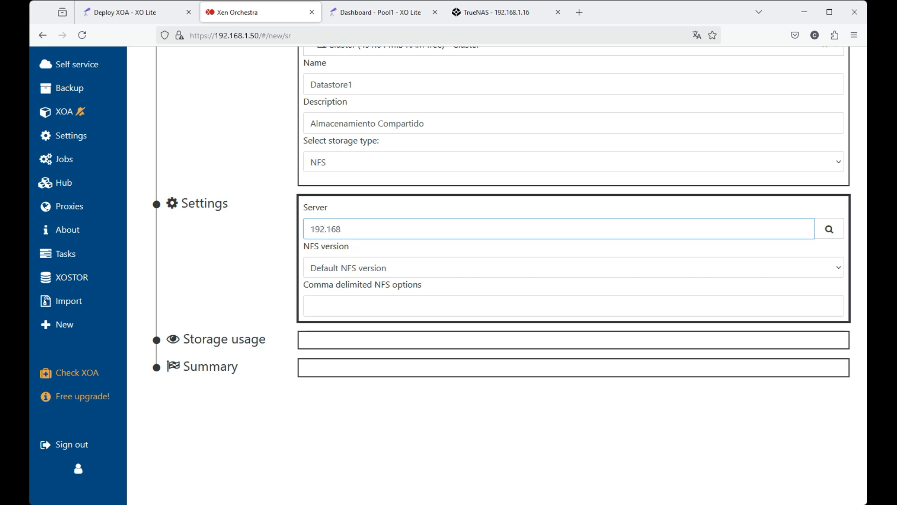
pyautogui.write('.1.16')
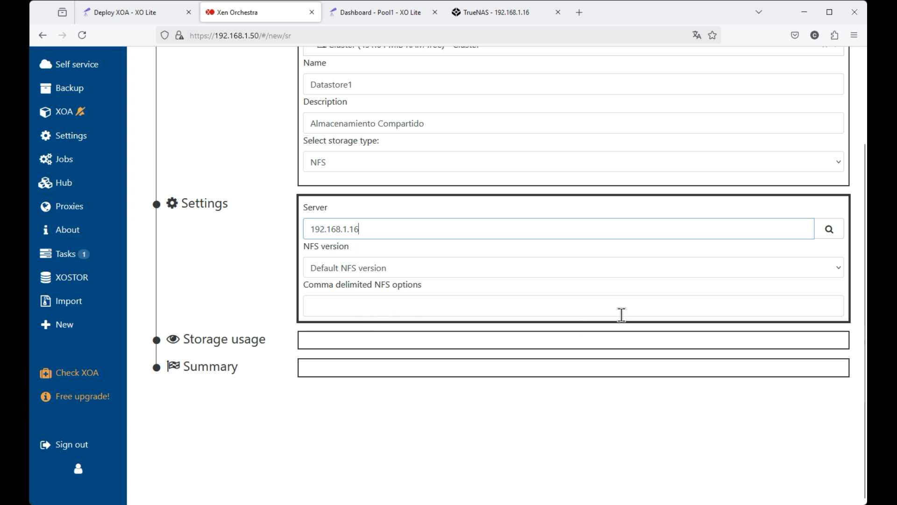
pyautogui.click(461, 306)
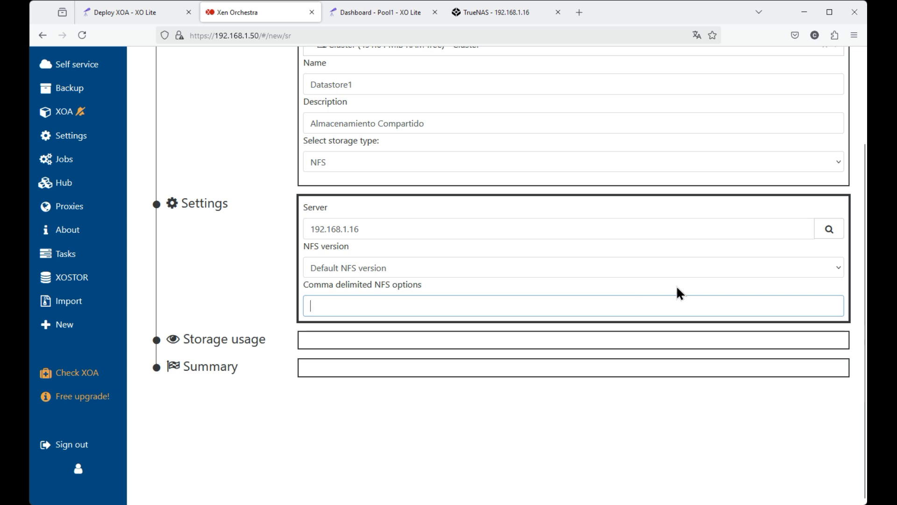
pyautogui.click(829, 230)
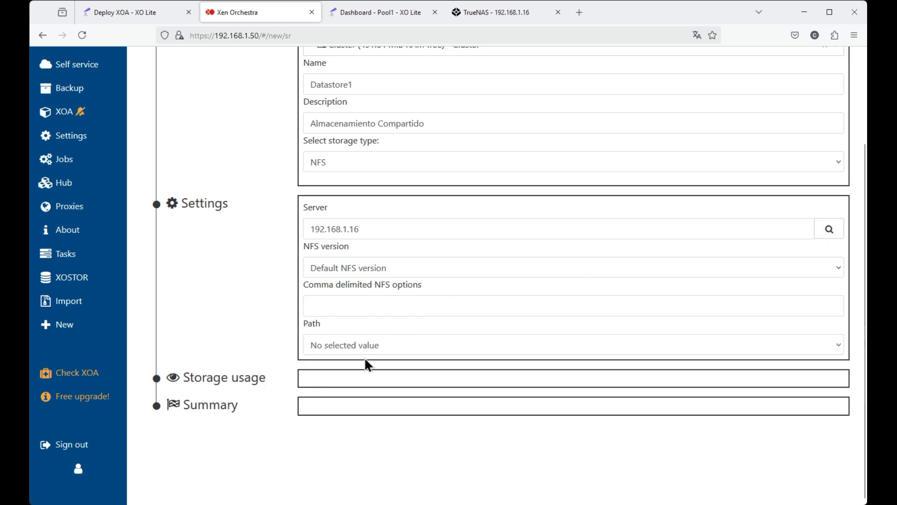
# Select the path /mnt/nfs and create the Datastore1 storage repository.
pyautogui.click(836, 346)
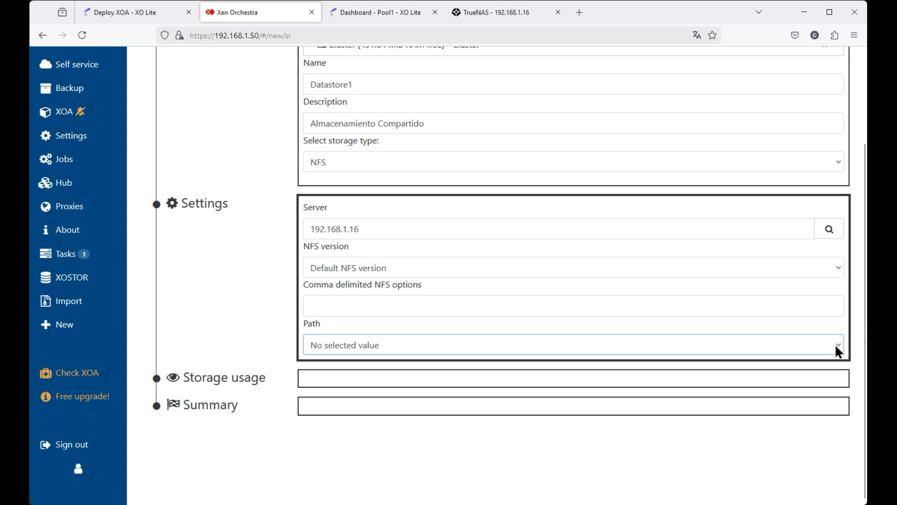
pyautogui.click(327, 385)
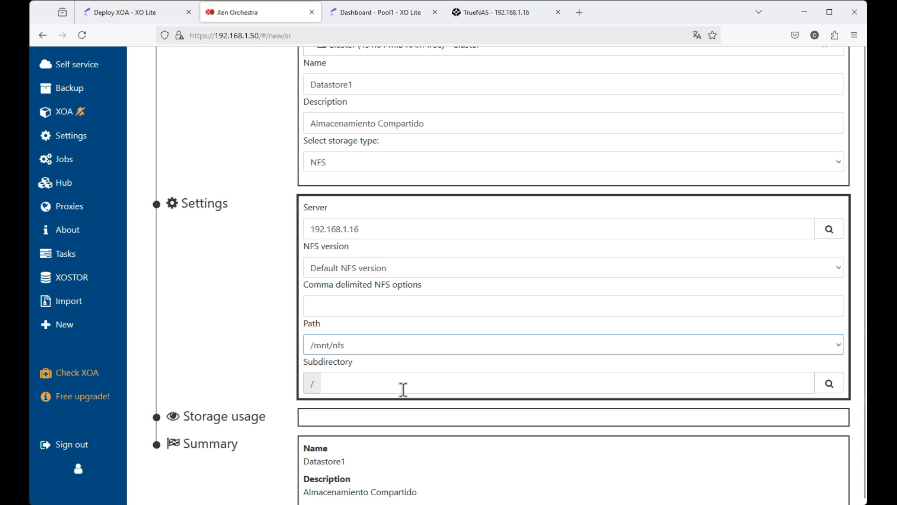
pyautogui.scroll(-2, 404, 389)
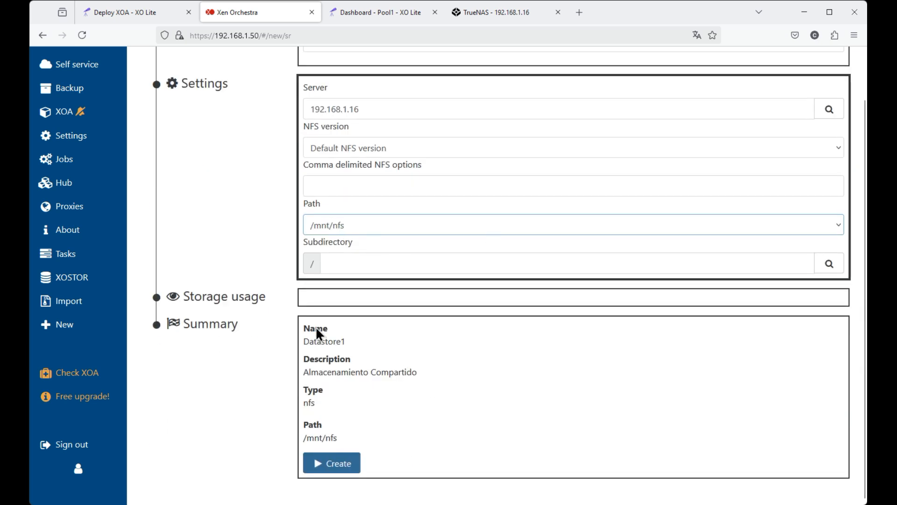
pyautogui.click(339, 465)
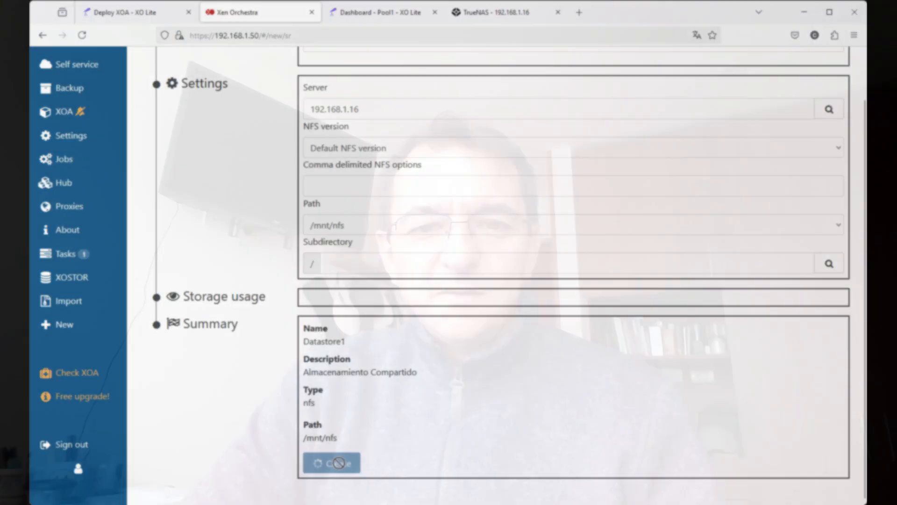